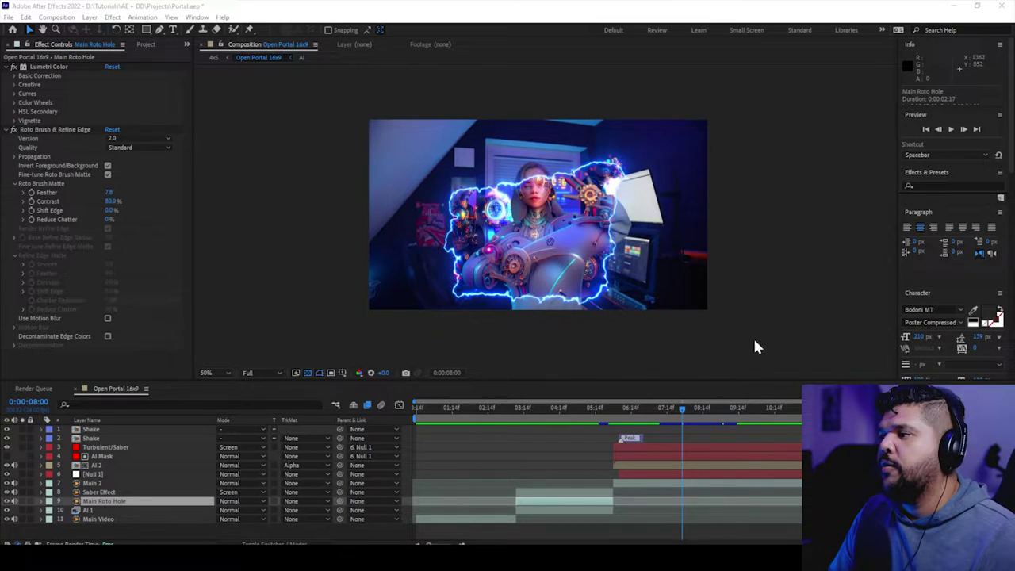
Scrub through the portal reveal, back near the start and forward to the hand framing.
drag(685, 405, 698, 424)
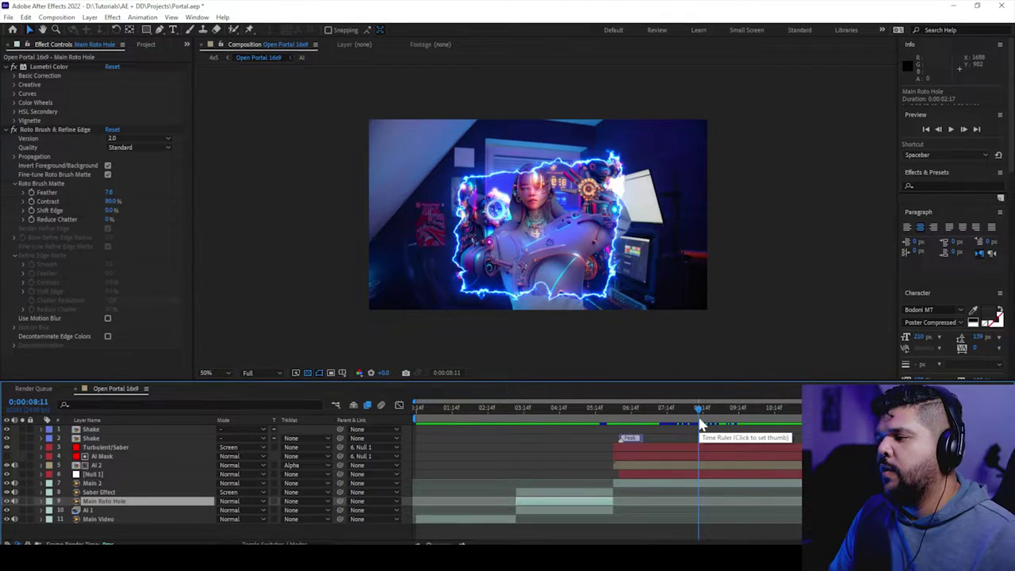
drag(700, 424, 626, 436)
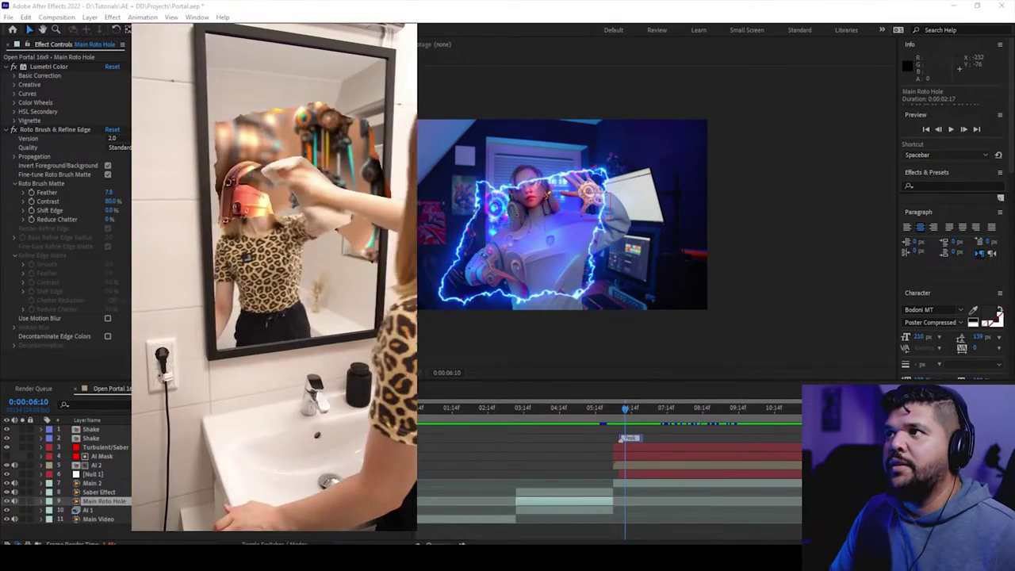
drag(626, 408, 445, 476)
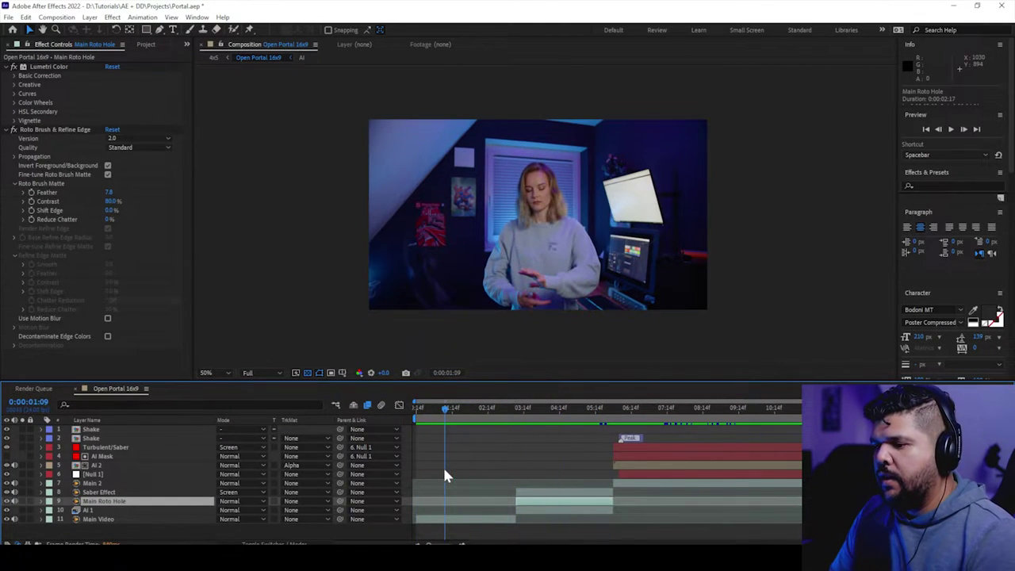
click(492, 520)
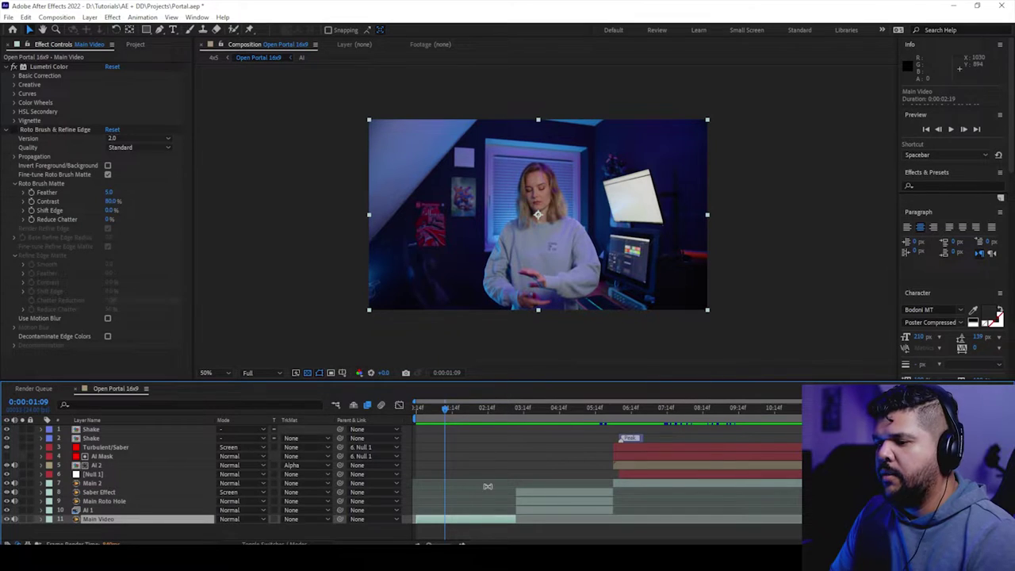
drag(454, 420, 545, 438)
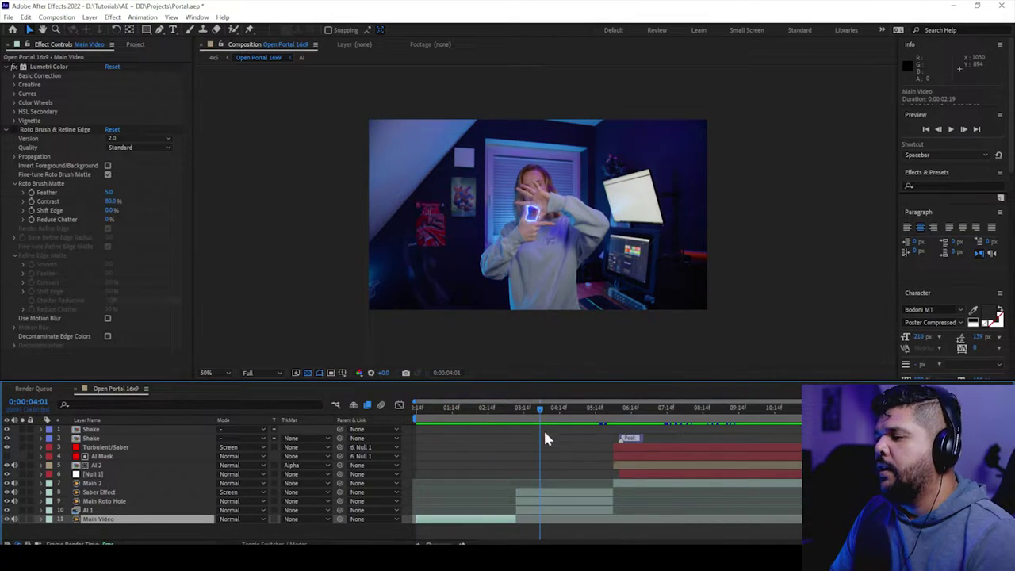
Hide the Main Roto Hole and Saber Effect layers to view the AI 1 clip alone.
click(537, 511)
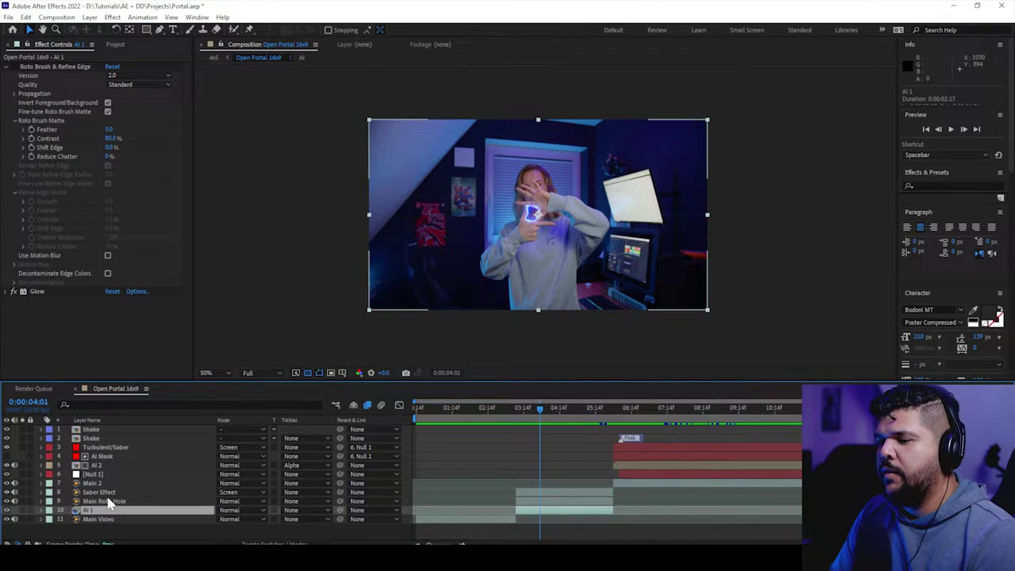
click(110, 501)
shift+click(110, 492)
click(8, 492)
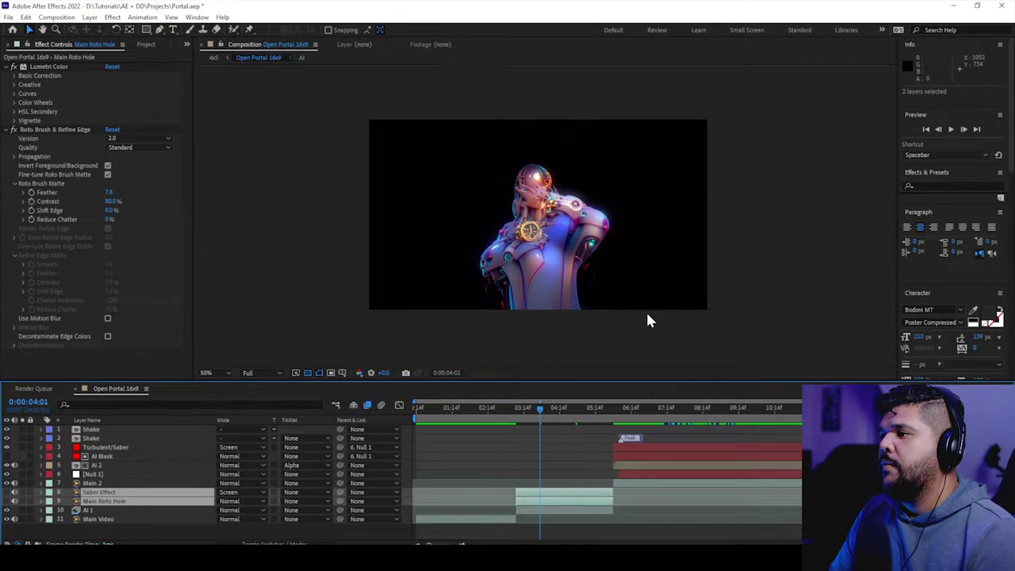
click(575, 512)
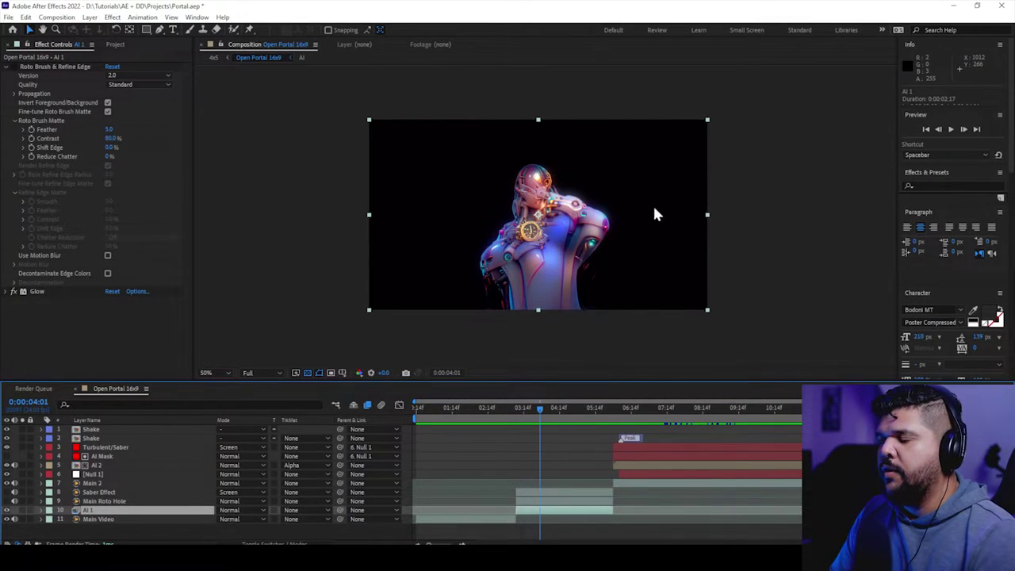
Move to where the hands frame the portal and zoom the viewer to 200%.
drag(544, 409, 566, 426)
scroll(539, 245, up, 3)
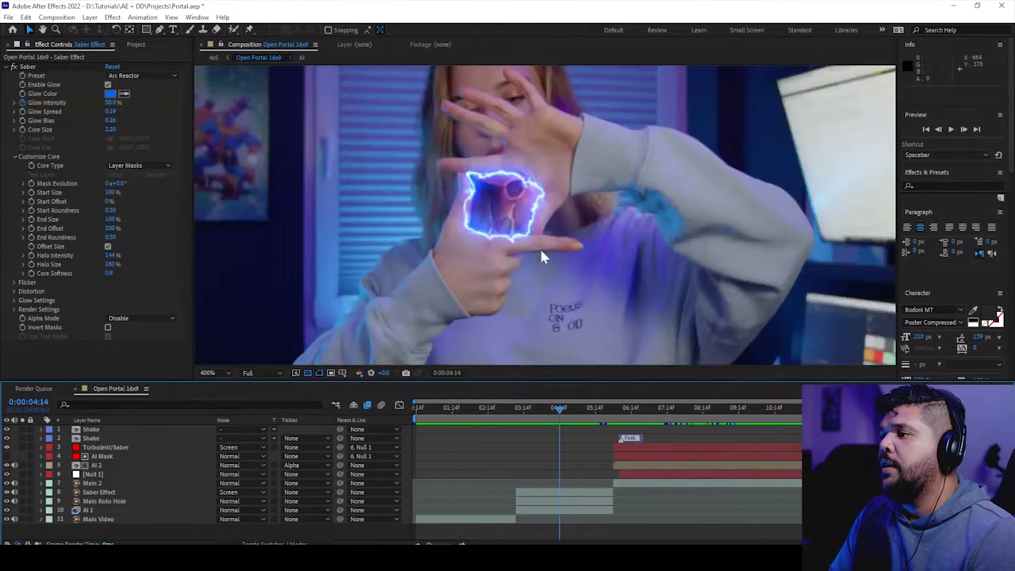
scroll(539, 246, down, 2)
scroll(540, 246, up, 2)
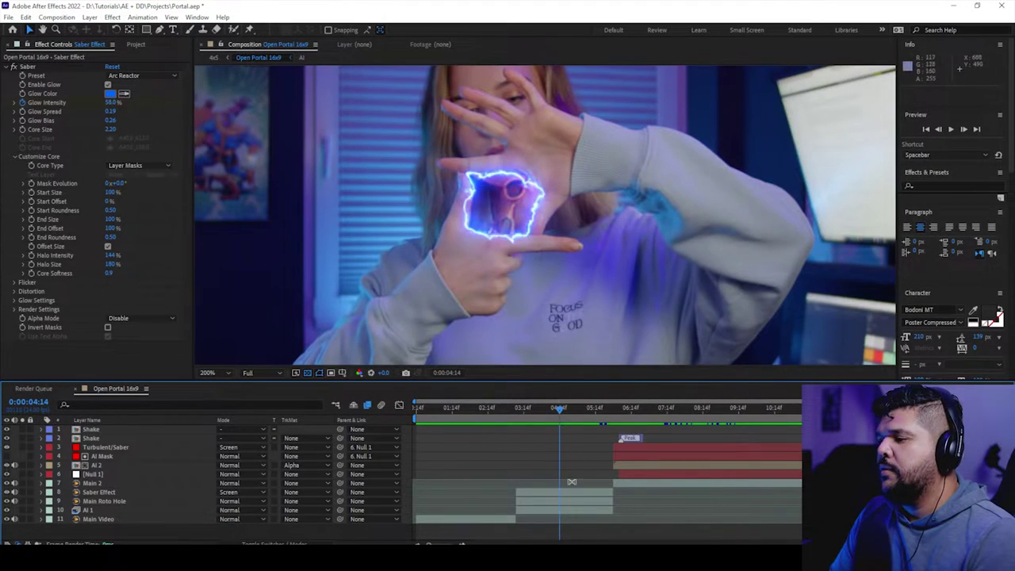
Hide the Saber Effect glow so the plain Main Roto Hole mask shows, then check tracking.
click(570, 510)
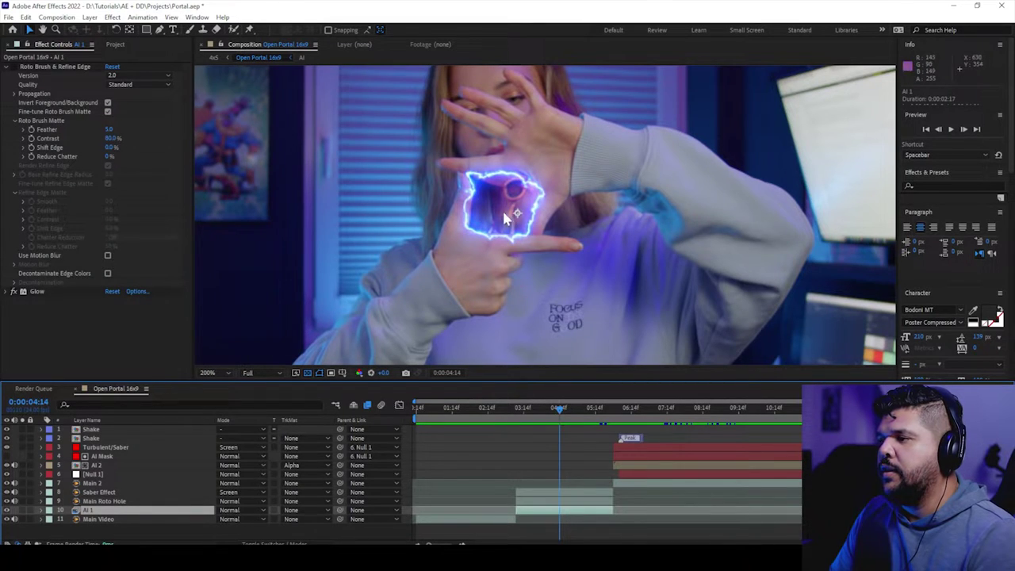
click(564, 502)
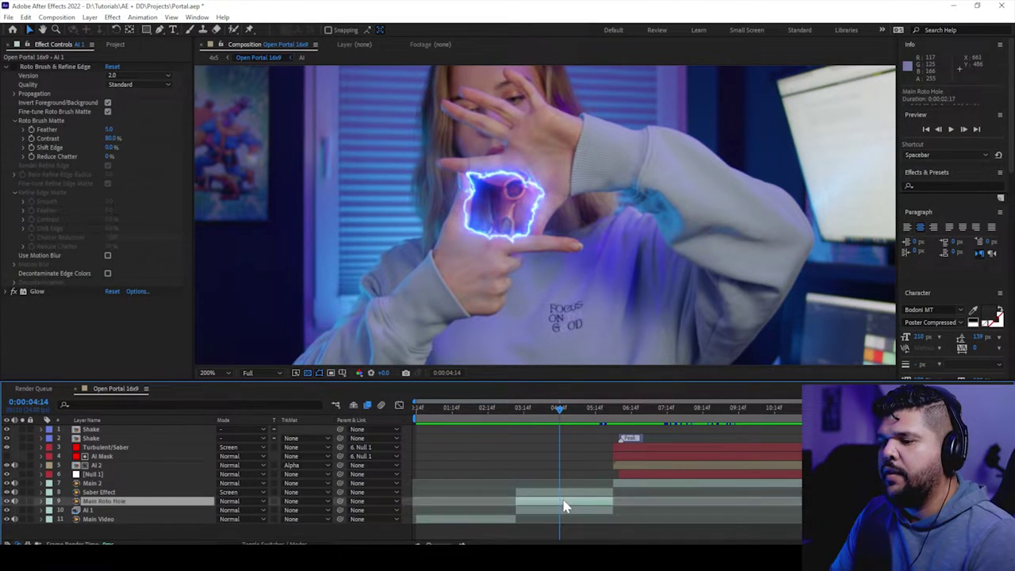
click(7, 492)
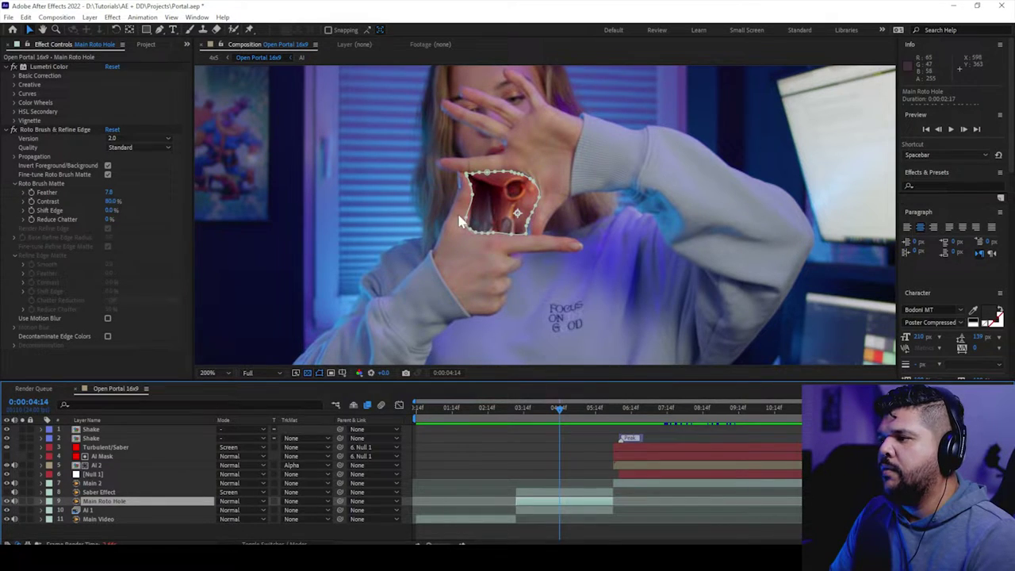
mouse_move(577, 409)
mouse_down()
mouse_move(593, 410)
mouse_move(558, 411)
mouse_up()
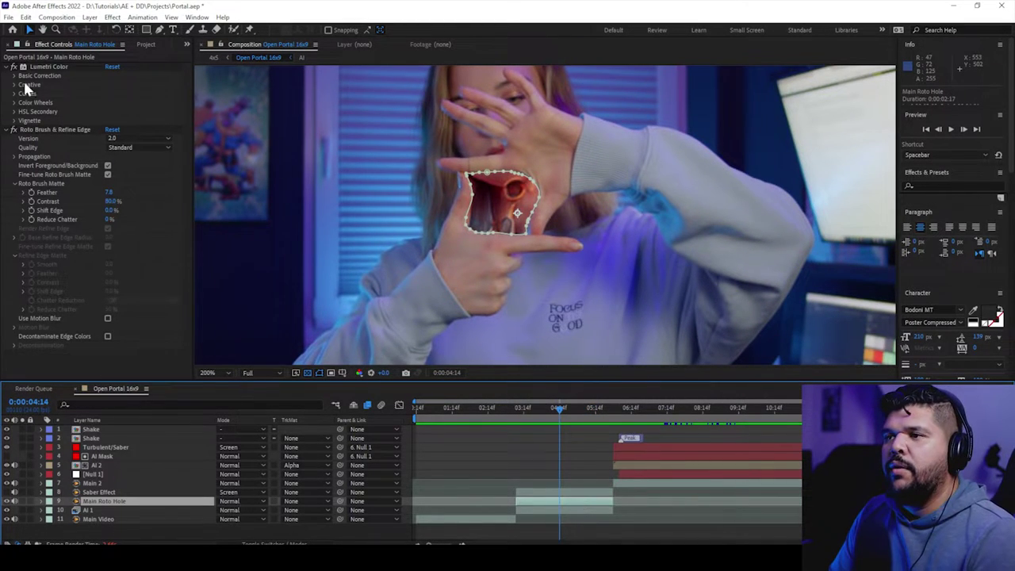
click(32, 20)
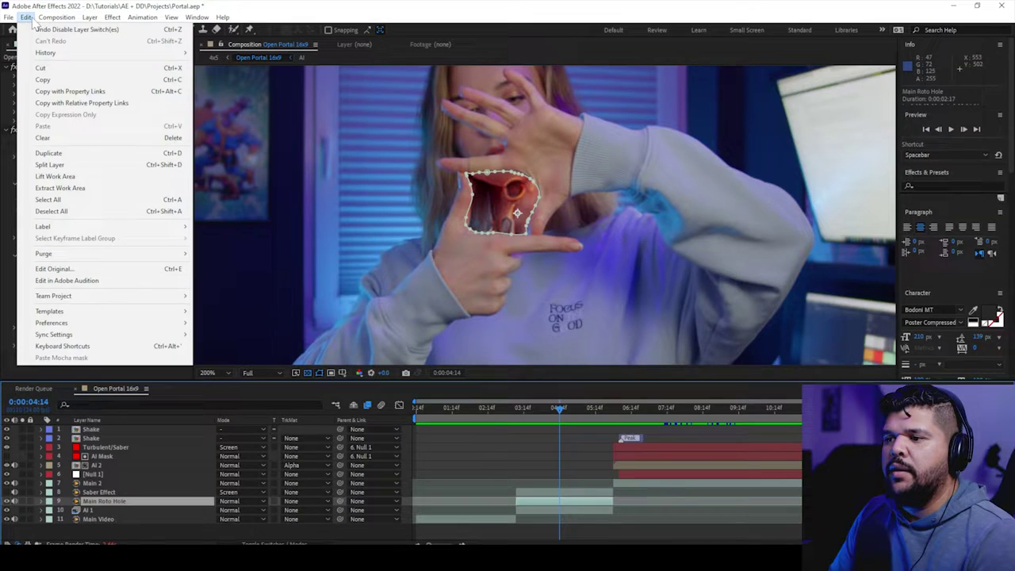
mouse_move(90, 22)
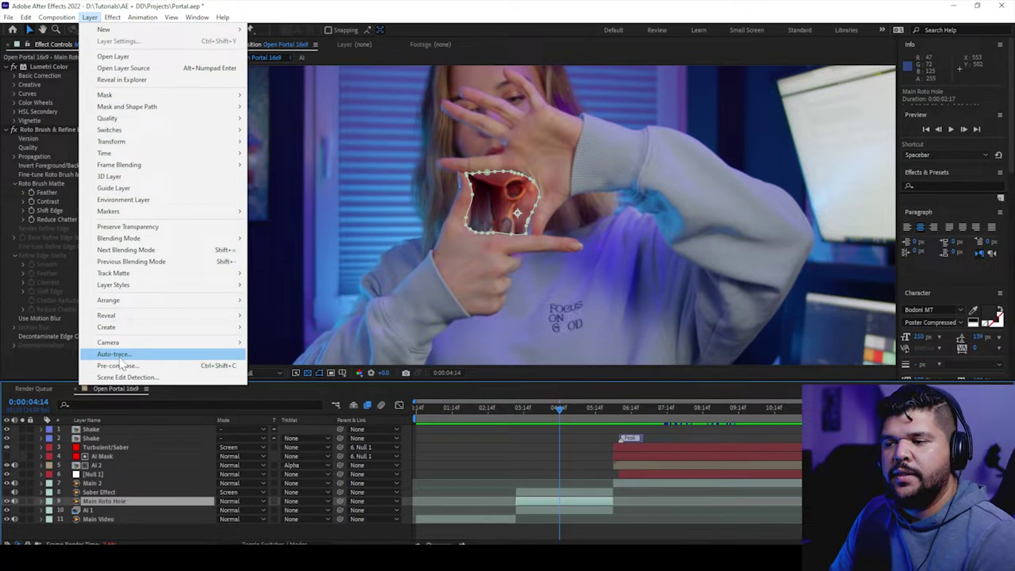
click(542, 409)
drag(542, 409, 594, 412)
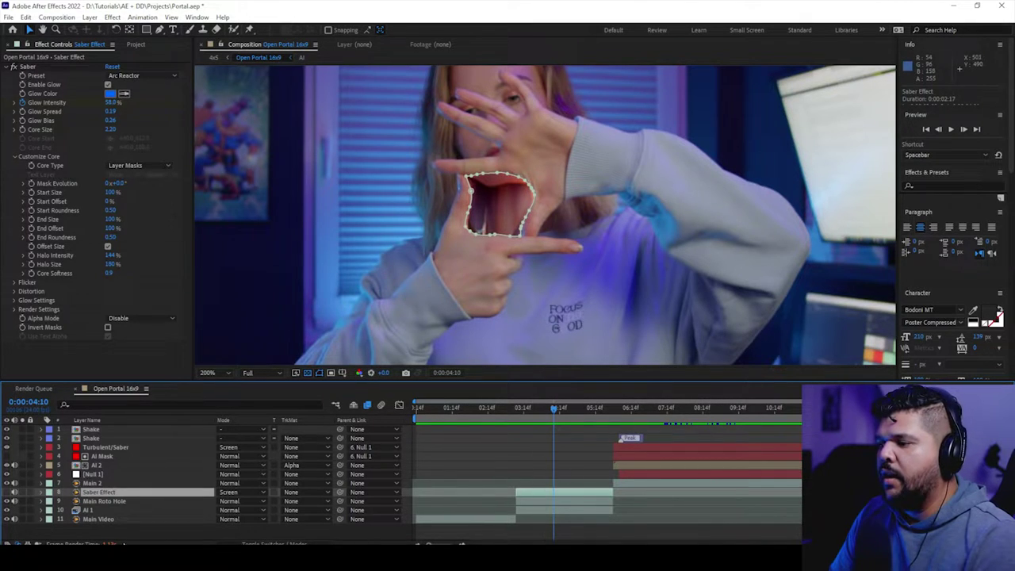
Turn the Saber Effect layer back on and preview its glowing portal edge near 0:00:04:10.
click(7, 493)
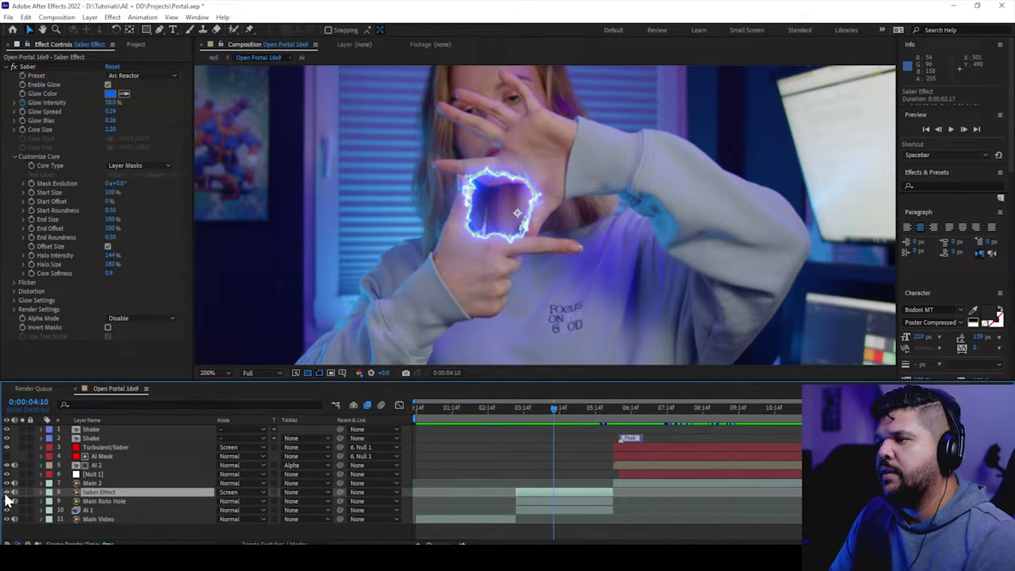
click(12, 66)
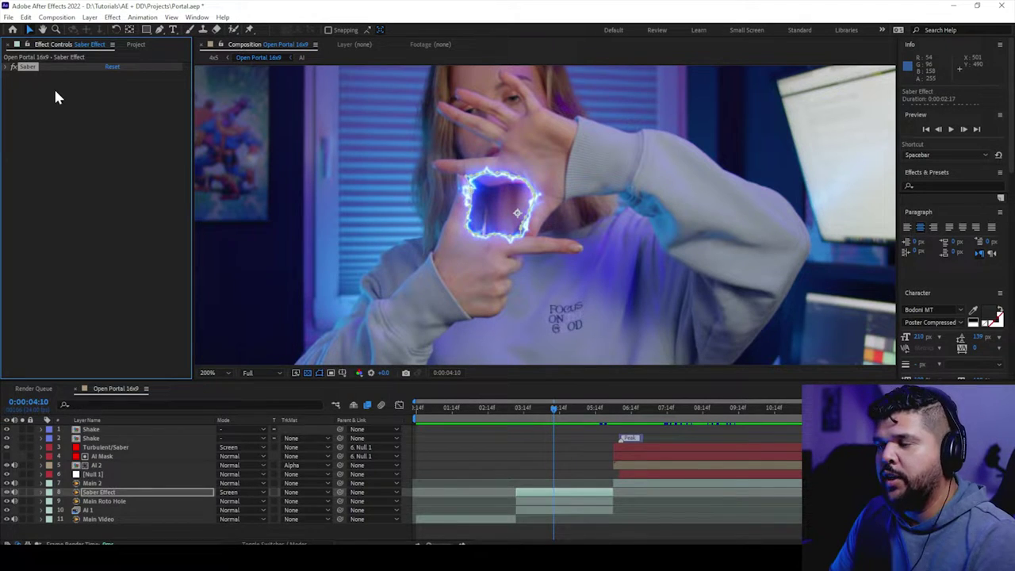
click(8, 67)
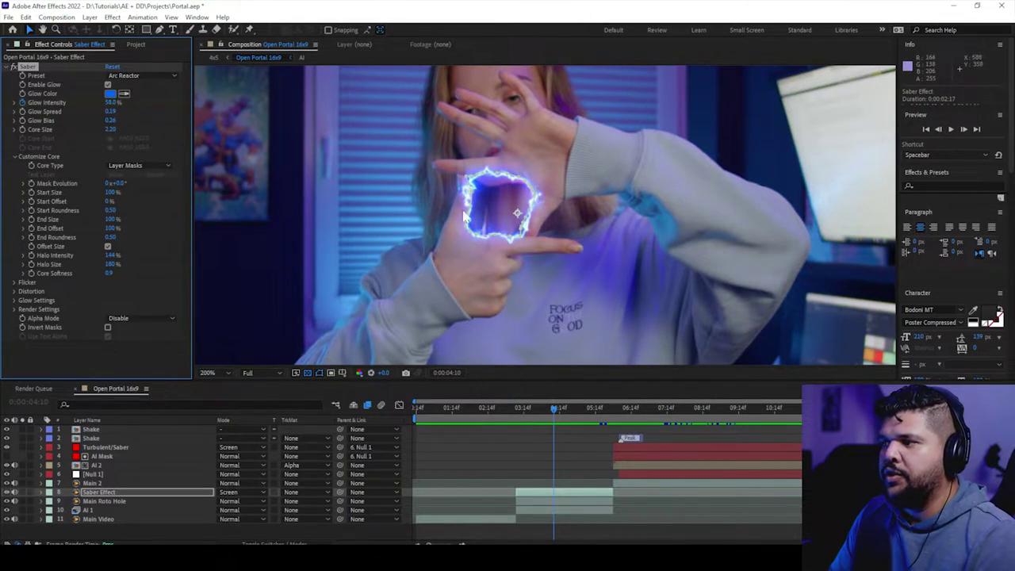
mouse_move(555, 411)
mouse_down()
mouse_move(530, 406)
mouse_move(605, 424)
mouse_move(517, 412)
mouse_move(550, 413)
mouse_up()
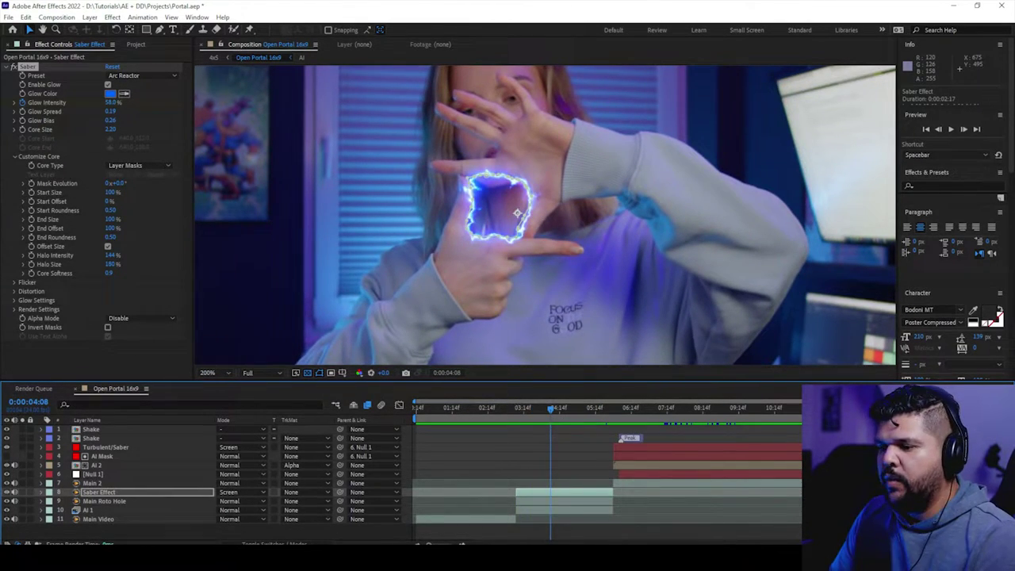
Review the Video Copilot SABER download page in a maximized Edge, then minimize the browser.
key(alt+Tab)
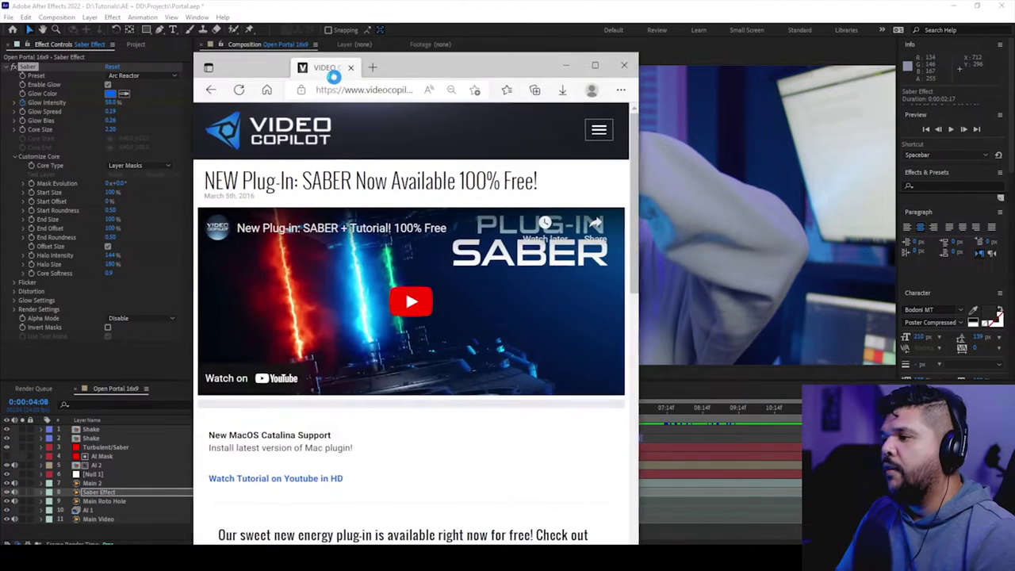
click(595, 66)
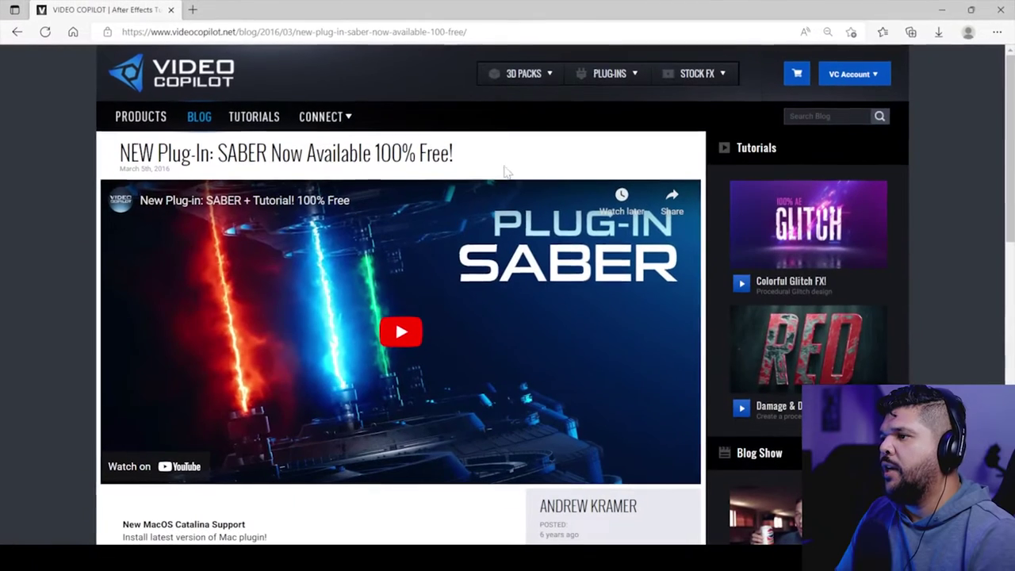
scroll(428, 240, down, 1)
scroll(429, 240, up, 1)
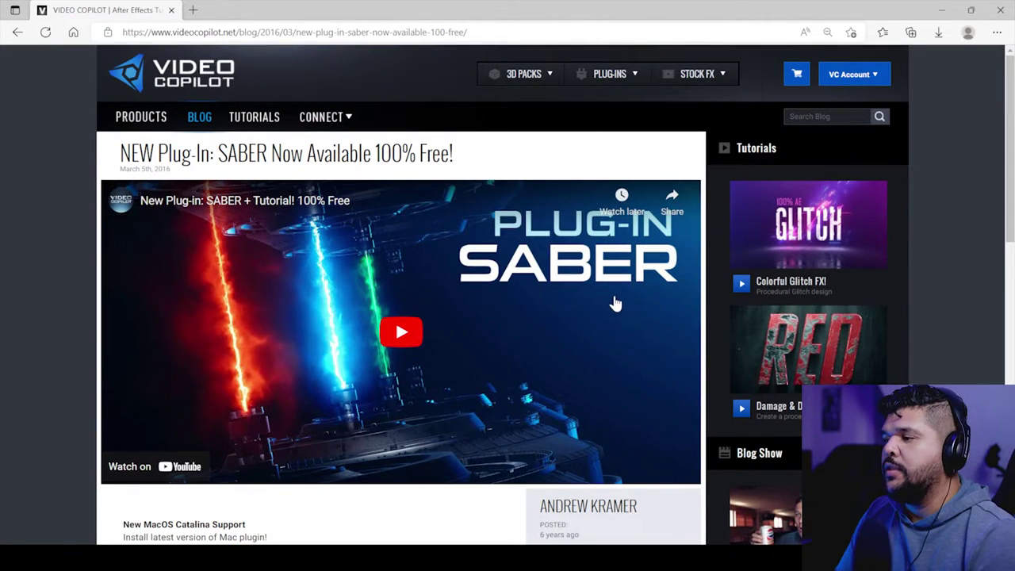
scroll(483, 299, down, 4)
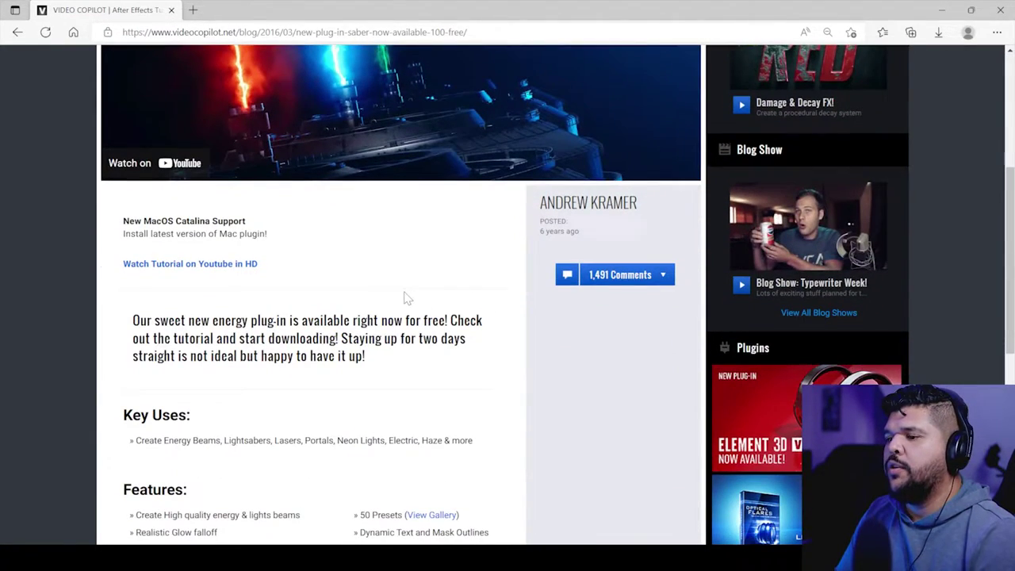
scroll(405, 297, down, 3)
scroll(215, 426, down, 1)
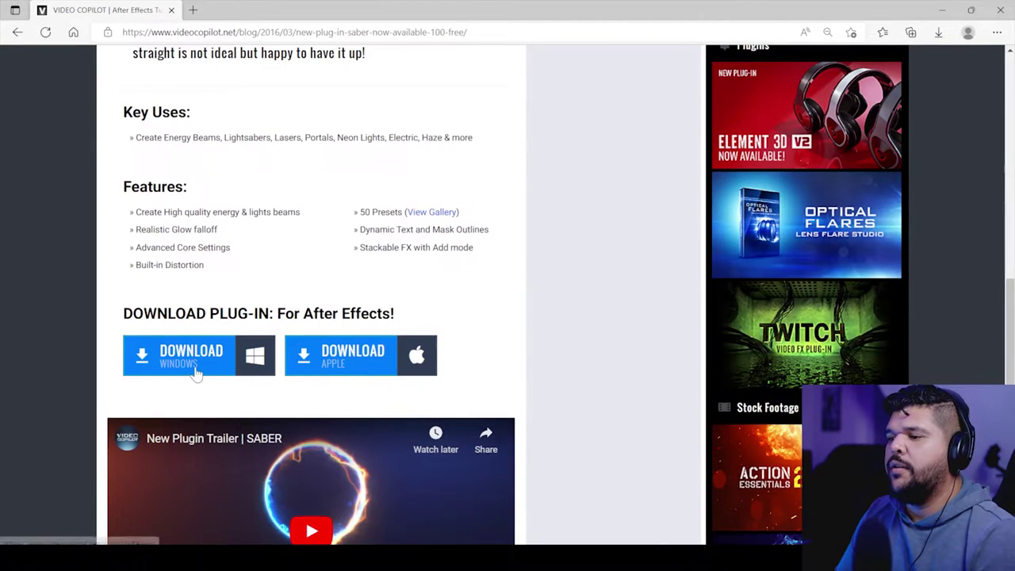
scroll(254, 382, down, 2)
scroll(254, 302, up, 10)
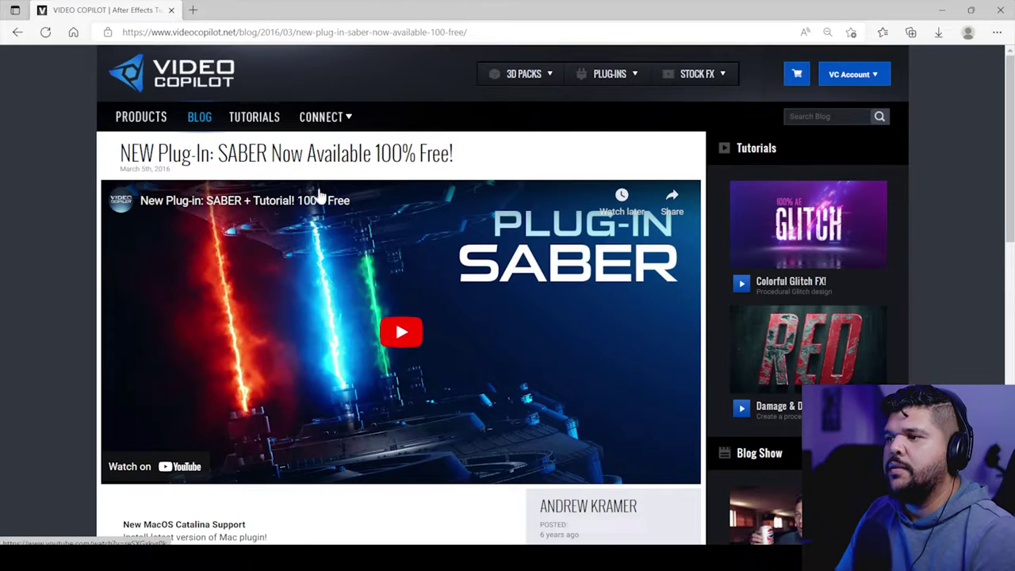
click(943, 14)
click(945, 187)
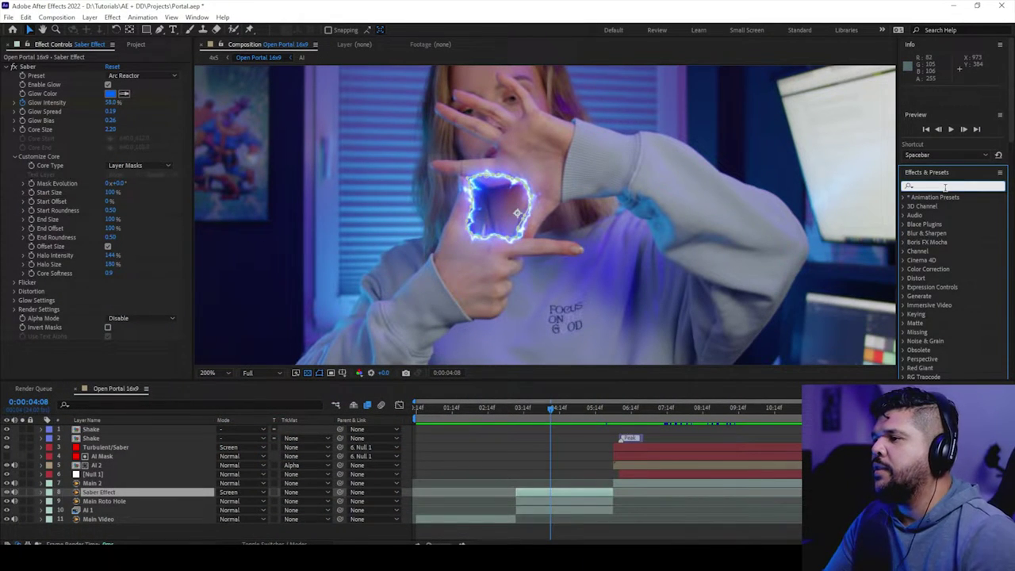
Search 'sab' in Effects & Presets and drop Video Copilot's Saber onto the layers.
text(sab)
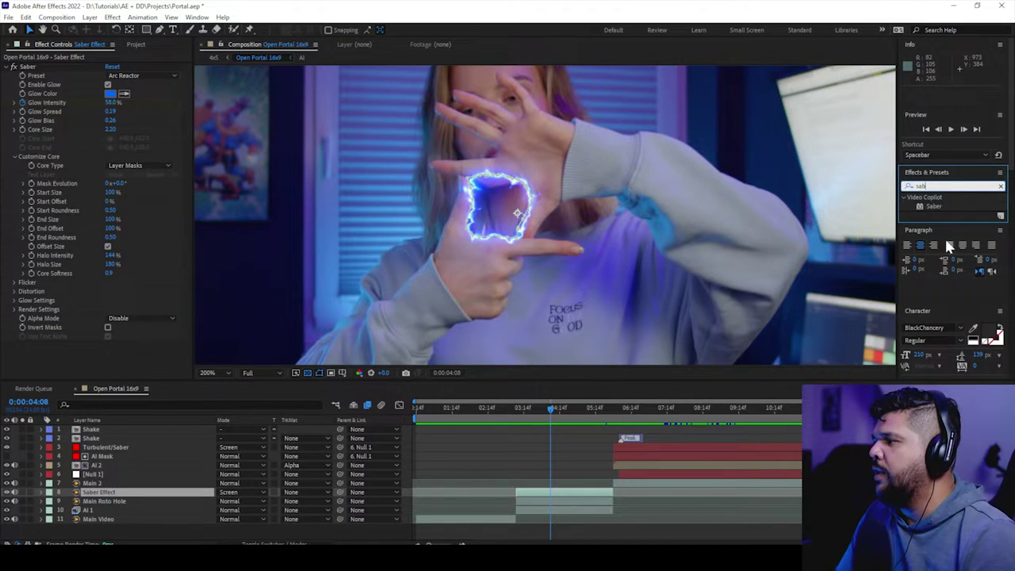
drag(934, 211, 430, 497)
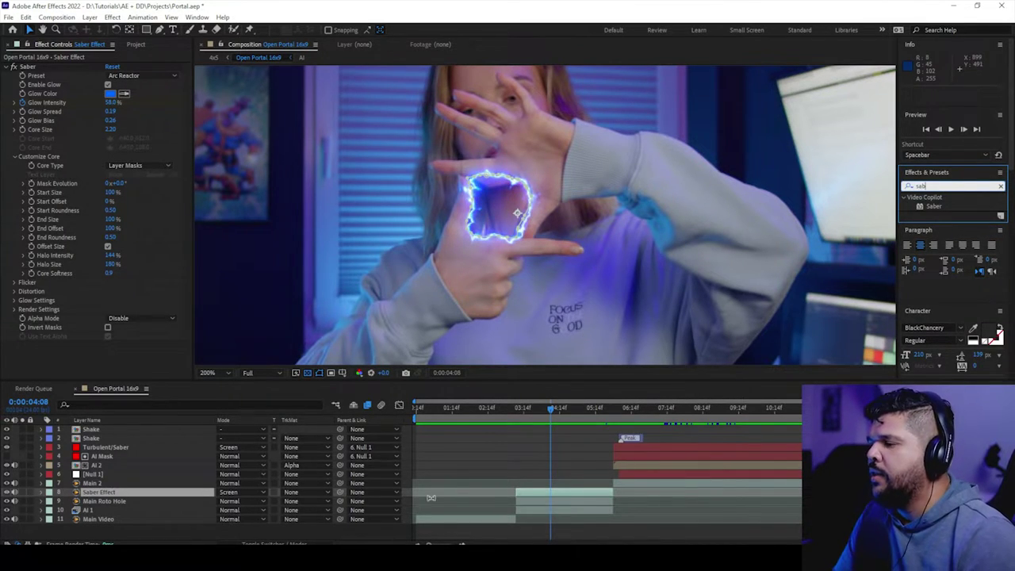
click(560, 501)
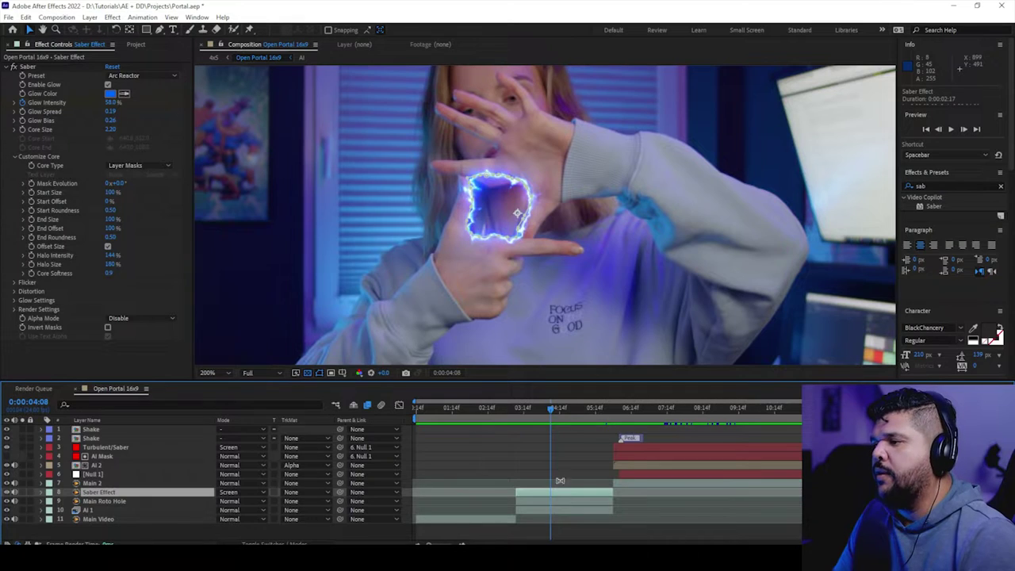
click(561, 409)
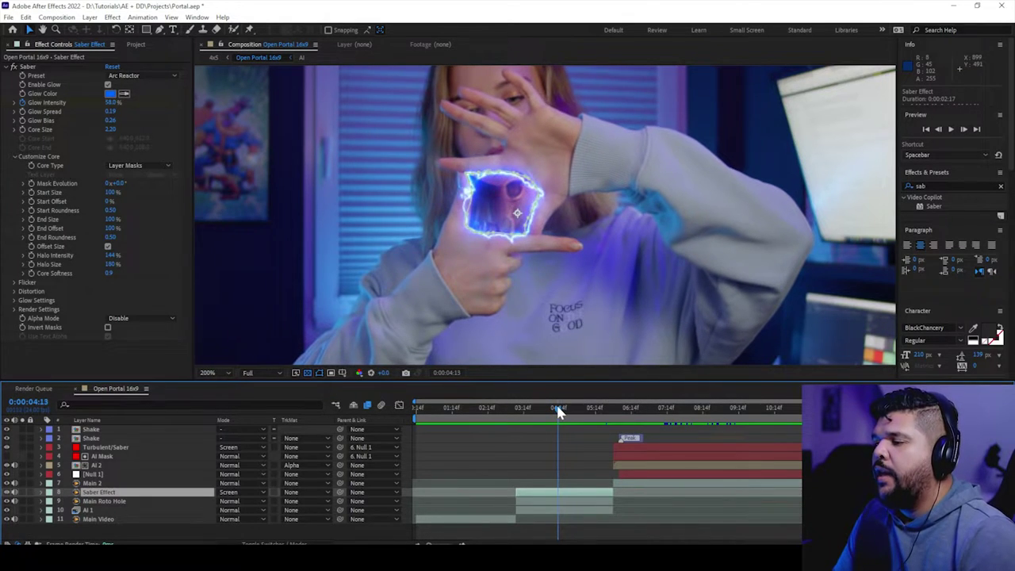
Expand Customize Core and list Saber's core types: Saber, Layer Masks, Text Layer.
click(8, 71)
click(14, 157)
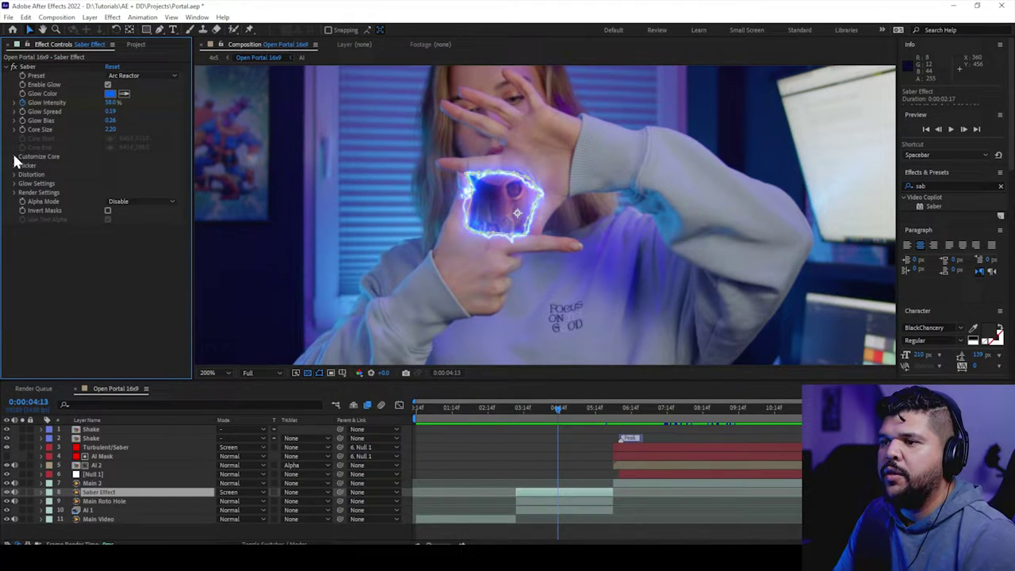
click(14, 157)
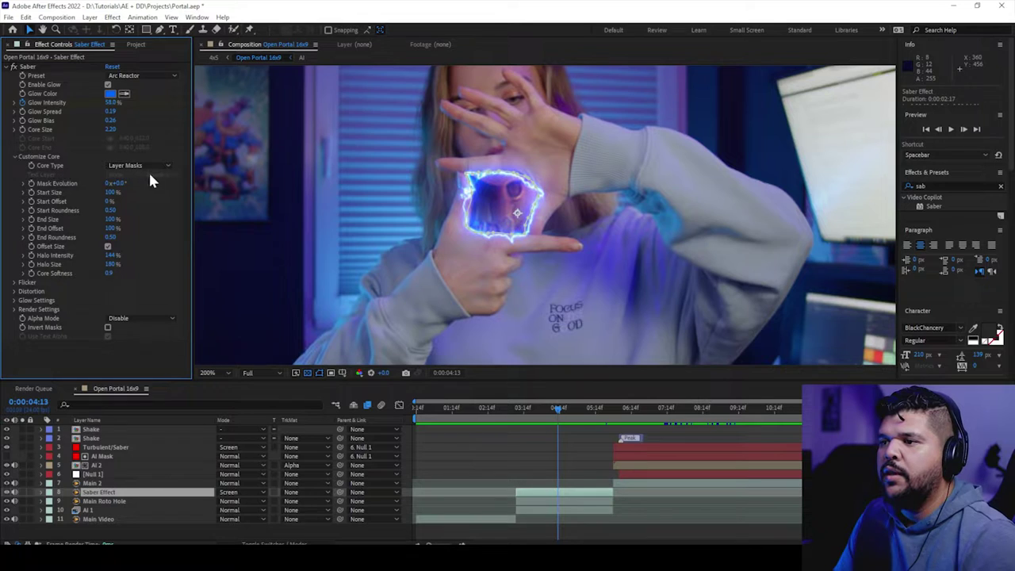
click(128, 164)
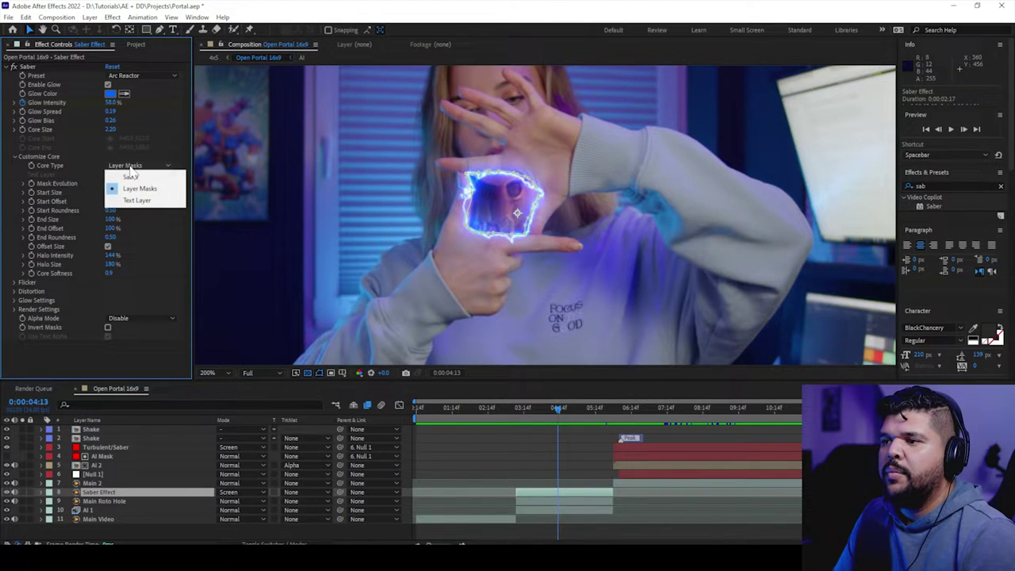
Try the Electric and then Firestorm presets on the Saber effect.
click(9, 69)
scroll(598, 305, down, 1)
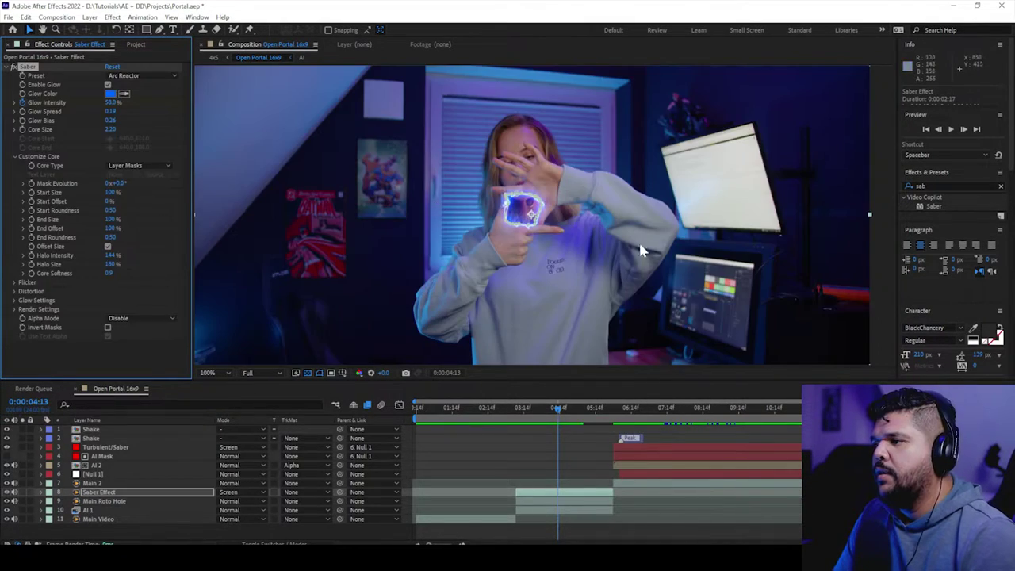
click(159, 75)
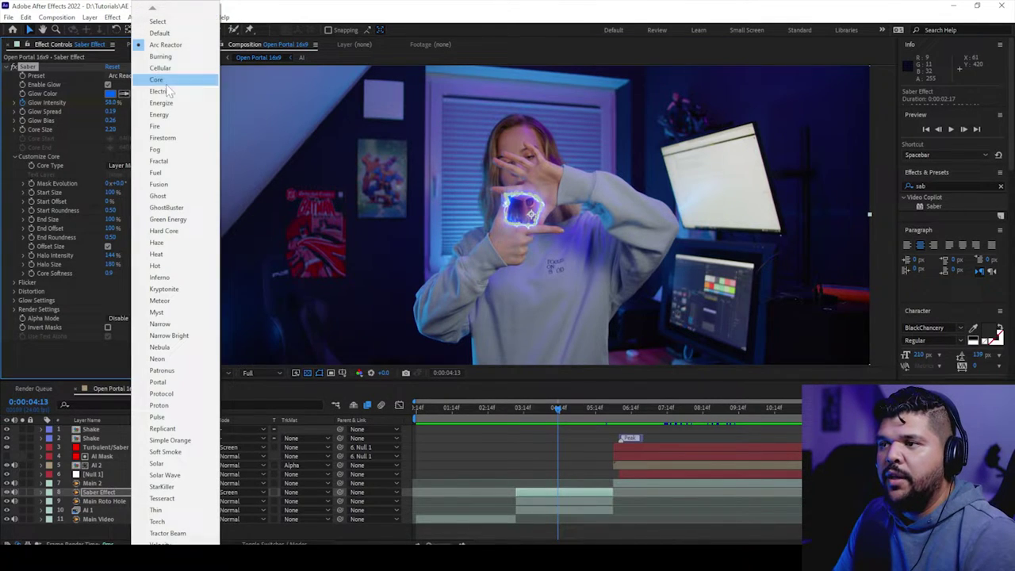
click(177, 93)
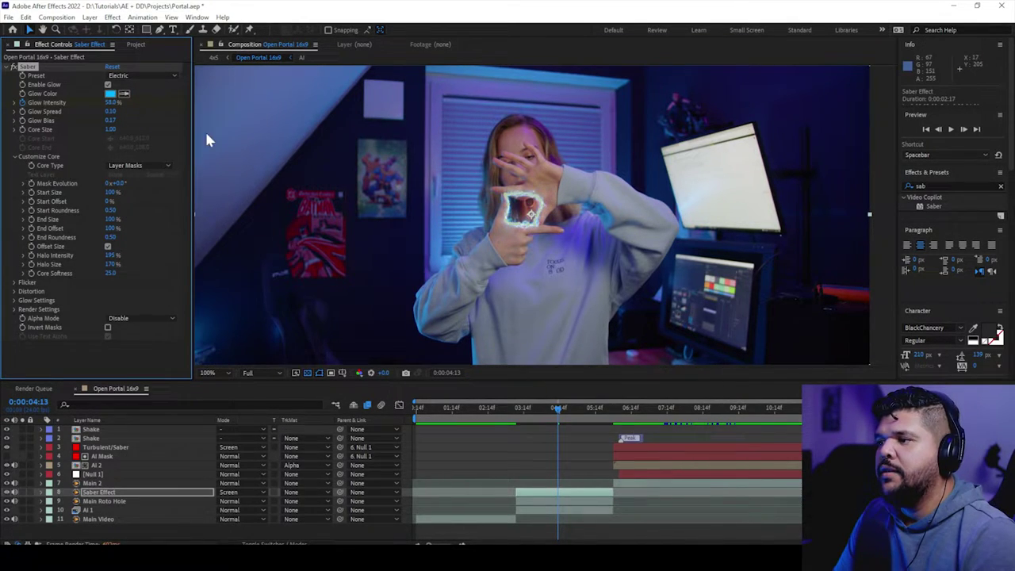
scroll(665, 248, up, 2)
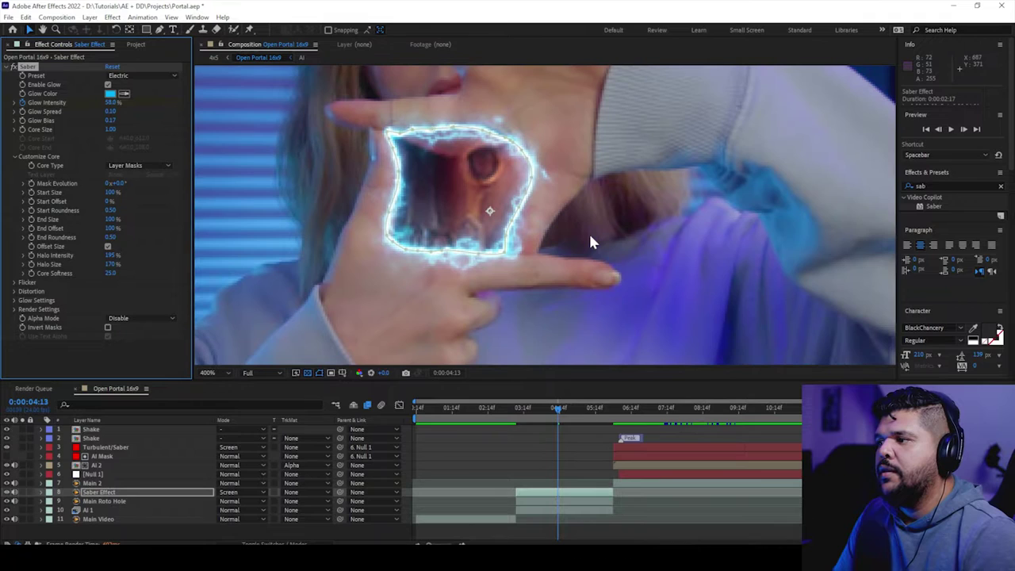
click(129, 79)
click(167, 138)
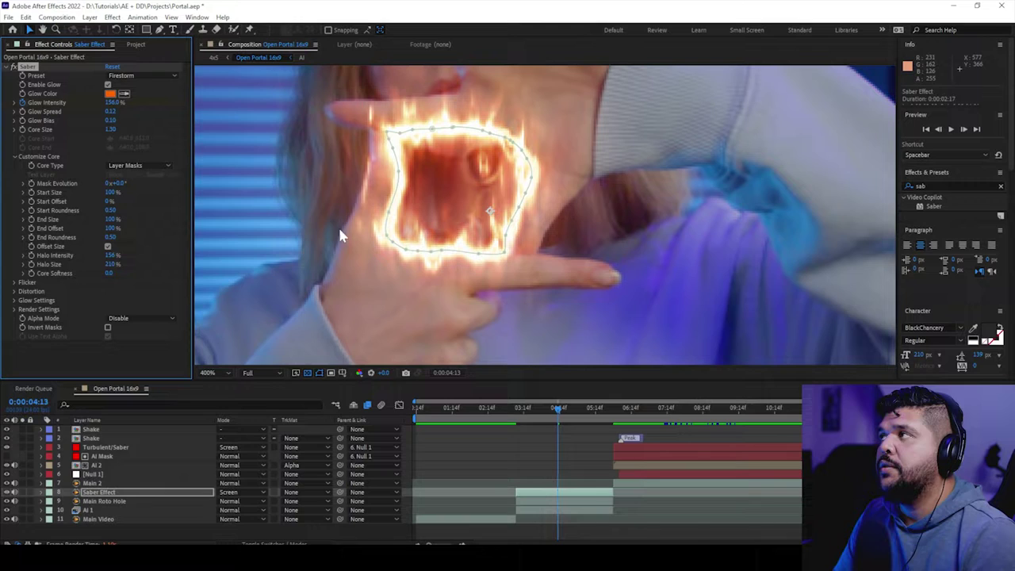
Undo back to the Arc Reactor preset and collapse the Saber effect settings.
key(ctrl+z)
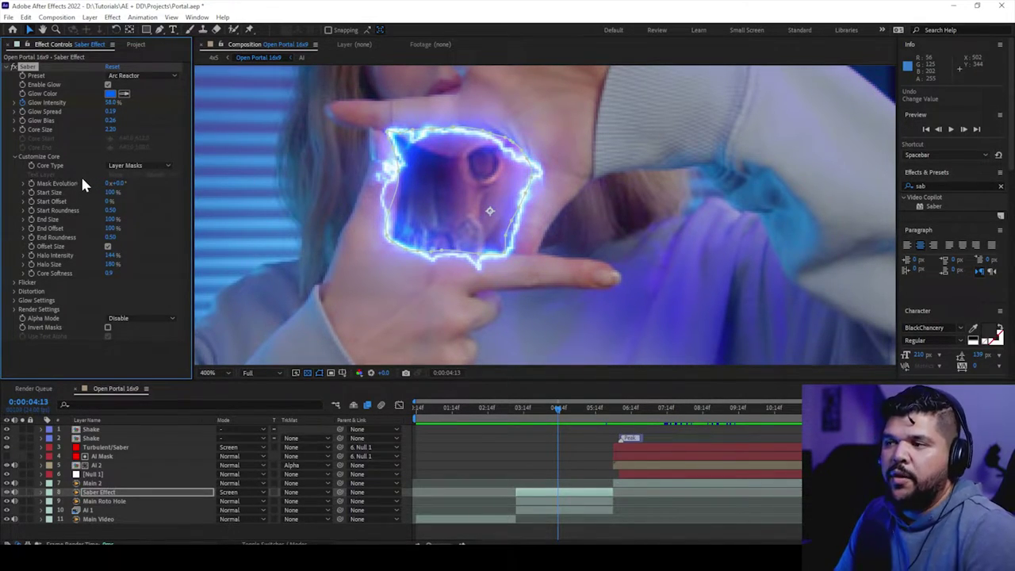
scroll(385, 224, down, 4)
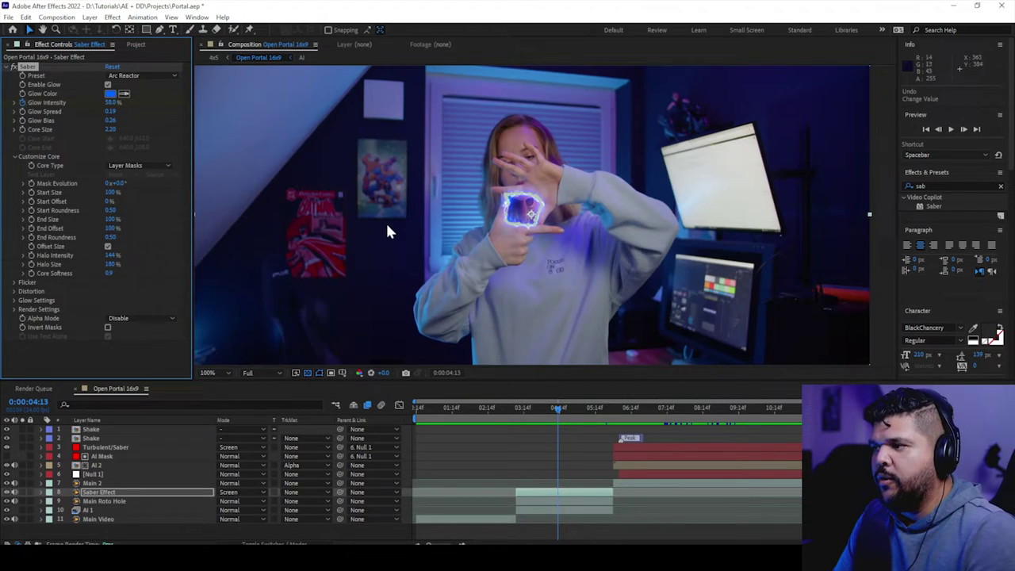
click(12, 68)
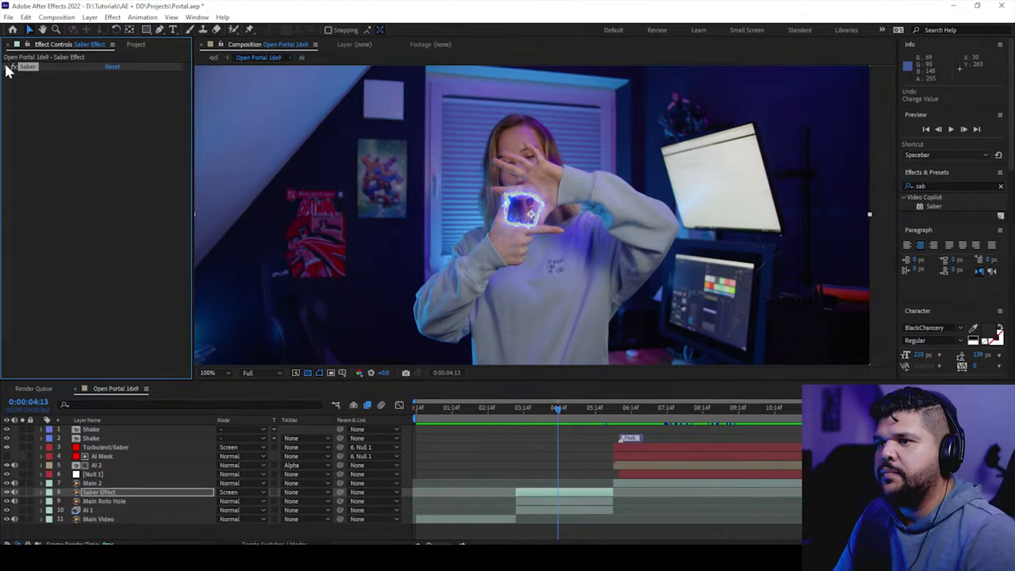
click(6, 68)
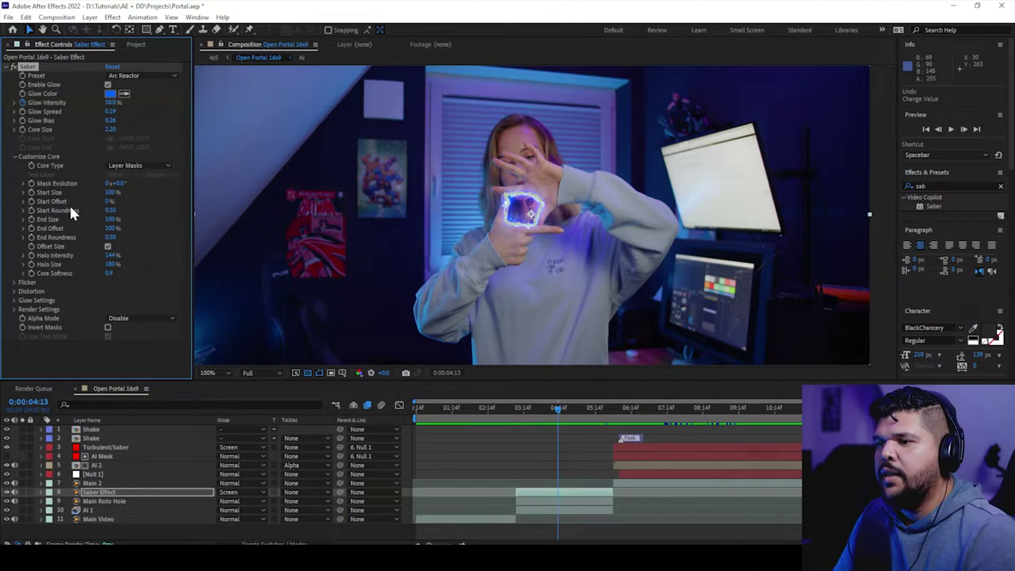
click(7, 66)
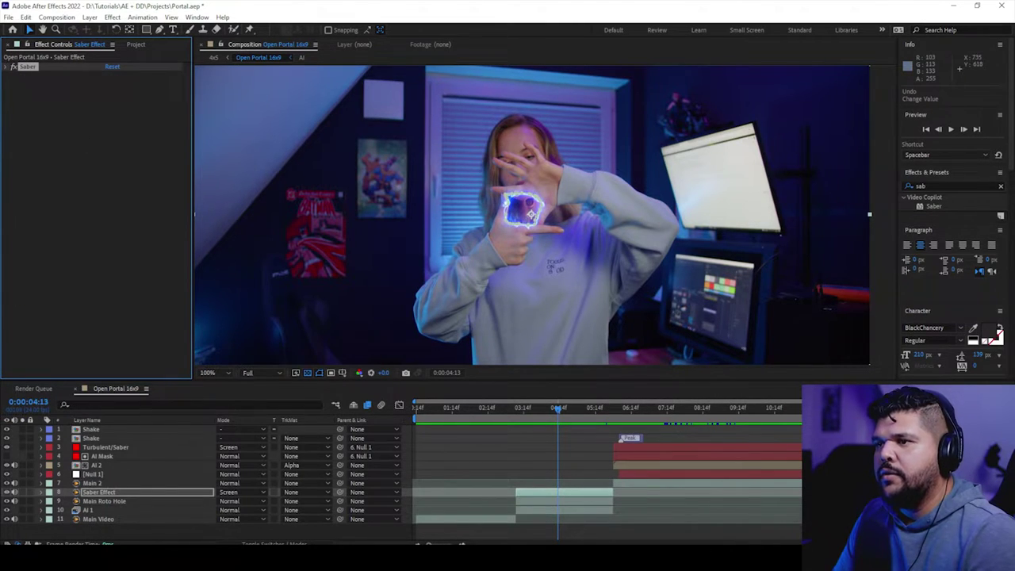
scroll(538, 247, up, 4)
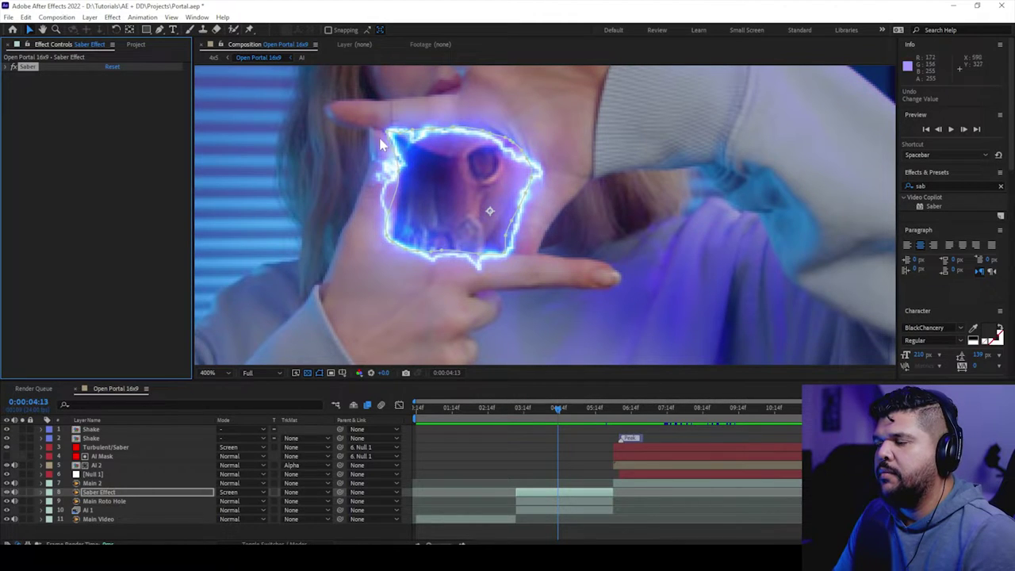
Select the Saber Effect layer, advance to 0:00:05:13 and zoom out to the full frame.
click(91, 17)
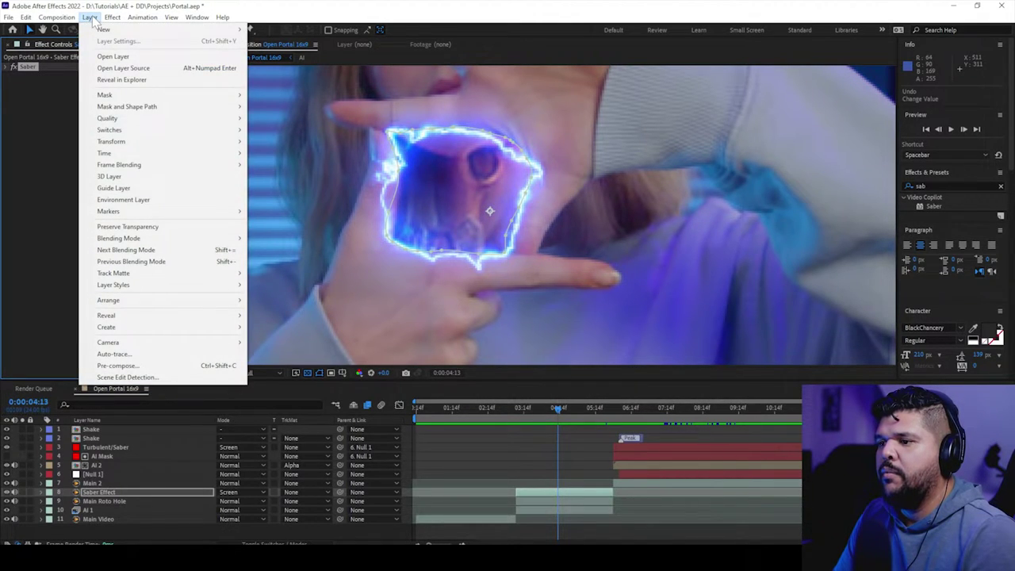
click(574, 492)
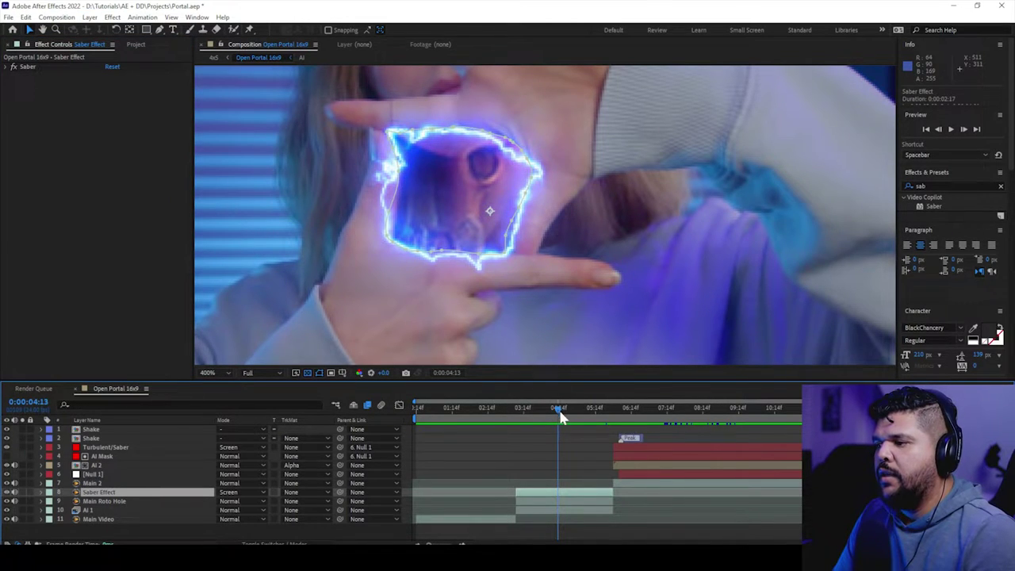
drag(561, 418, 595, 411)
key(/)
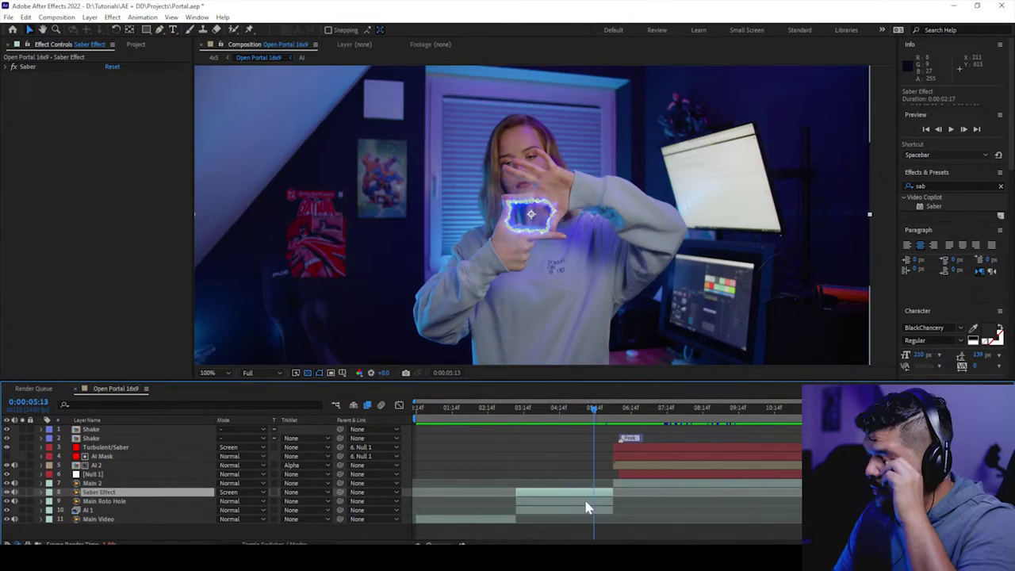
Select Main Roto Hole, Saber Effect and AI 1 in turn, then scrub forward to preview the widening portal.
click(588, 506)
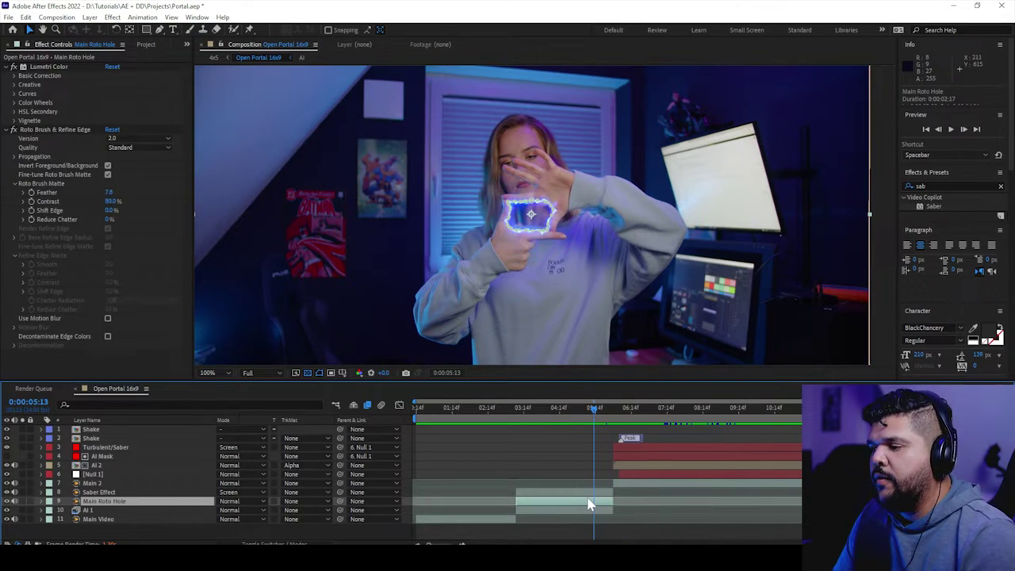
click(584, 498)
click(101, 512)
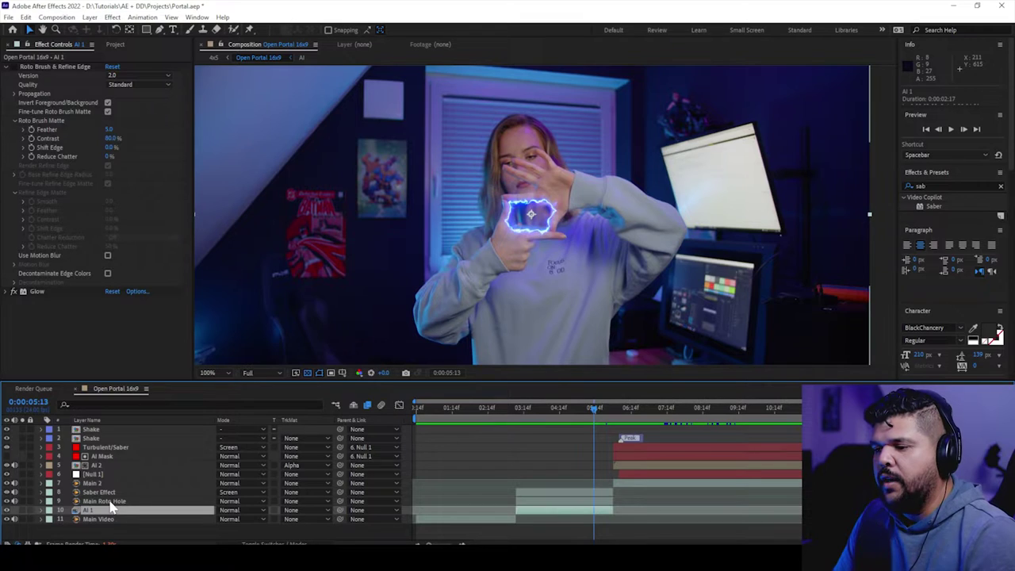
key(ctrl+Up)
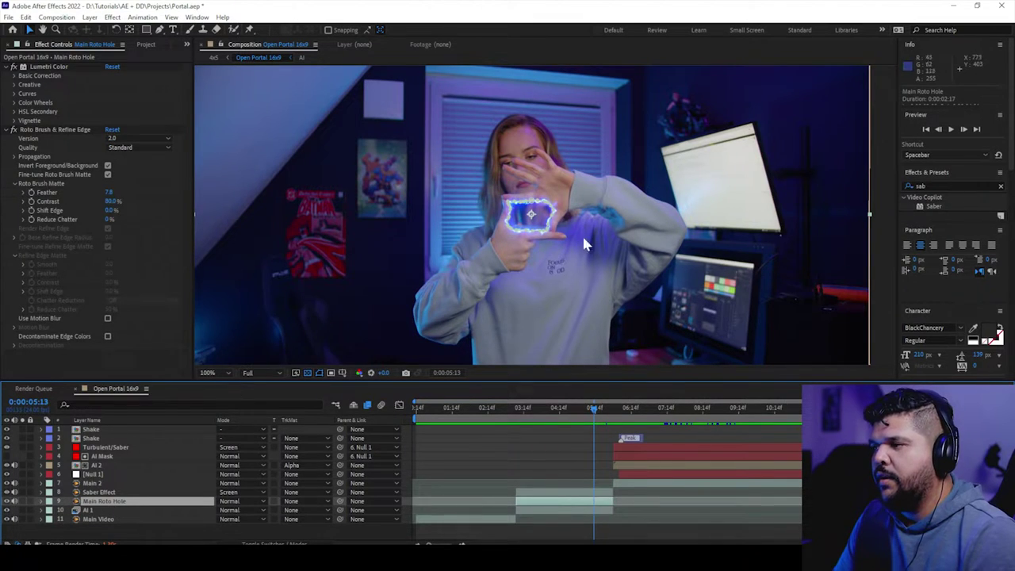
click(107, 494)
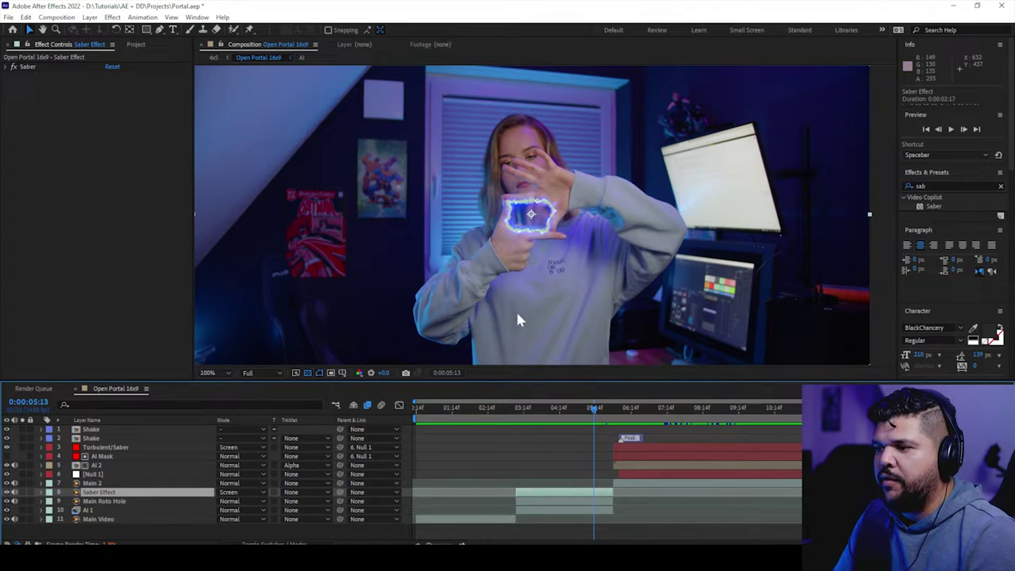
scroll(575, 253, up, 1)
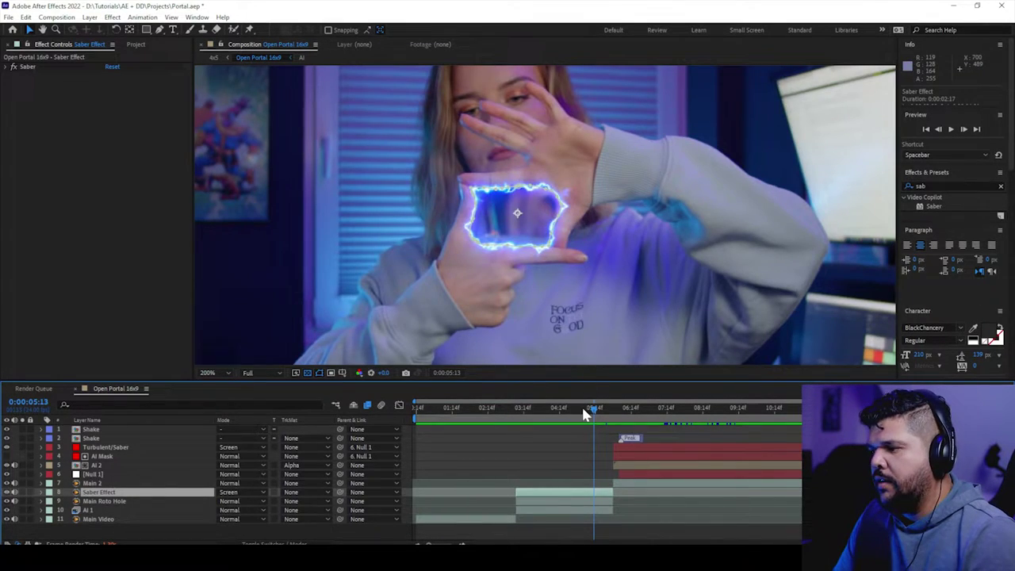
drag(584, 413, 626, 414)
scroll(658, 171, down, 1)
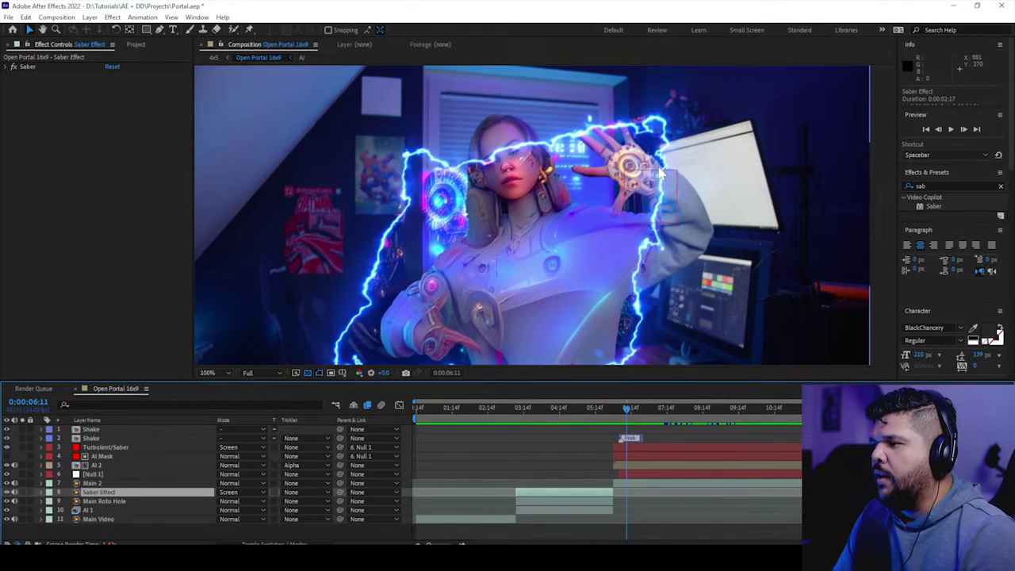
scroll(659, 171, down, 1)
scroll(659, 171, up, 1)
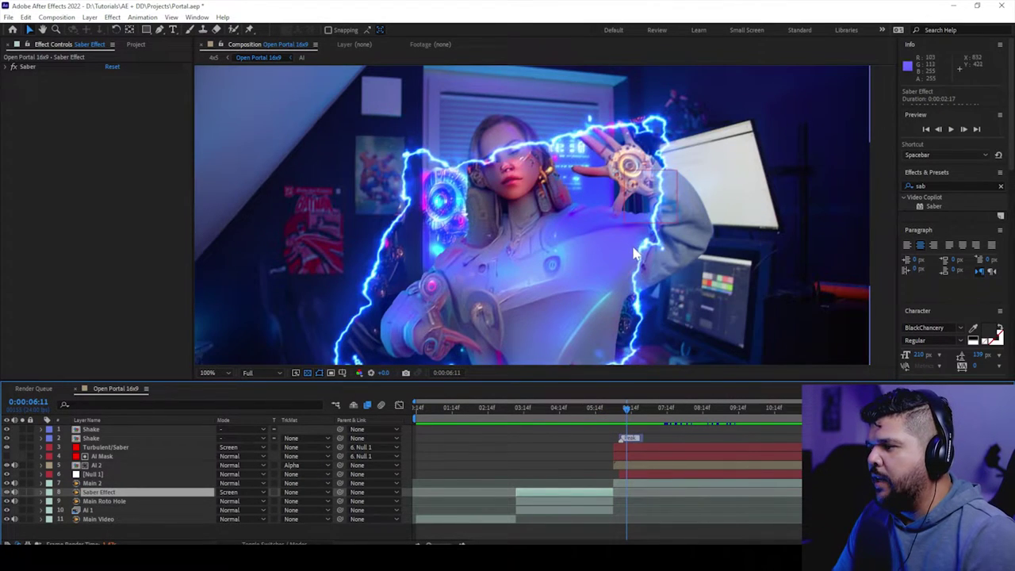
drag(634, 254, 625, 212)
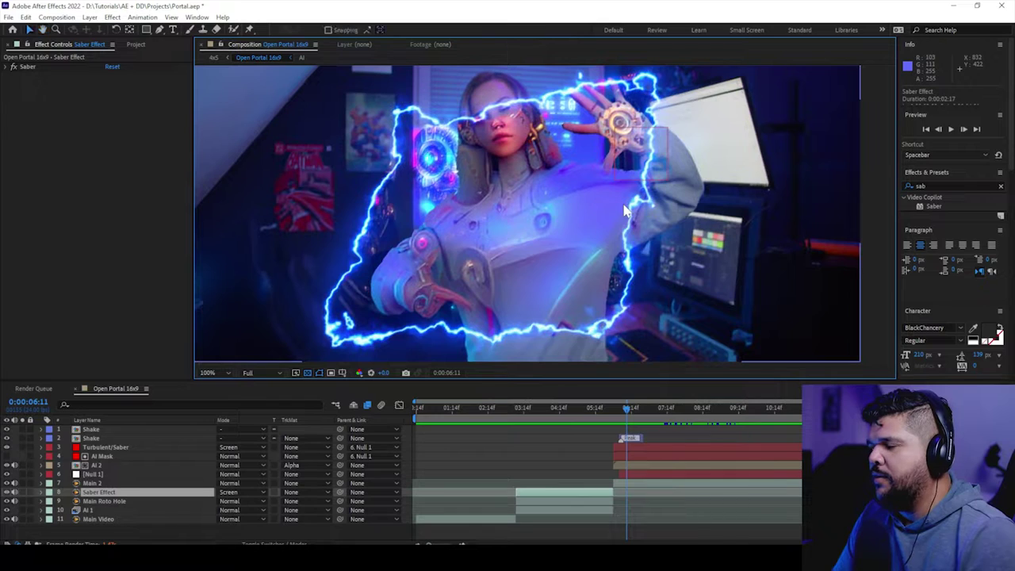
click(648, 484)
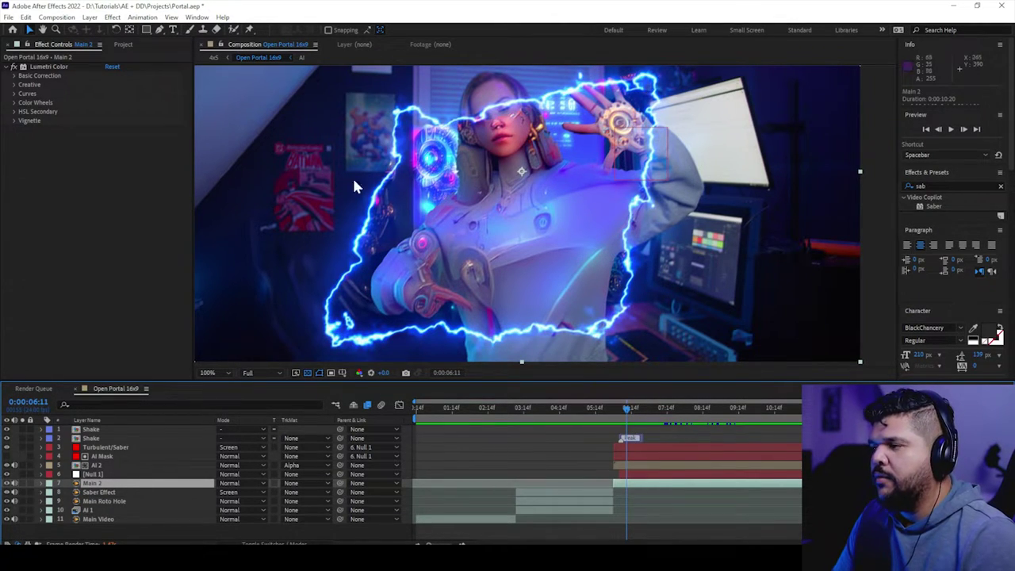
key(comma)
key(comma)
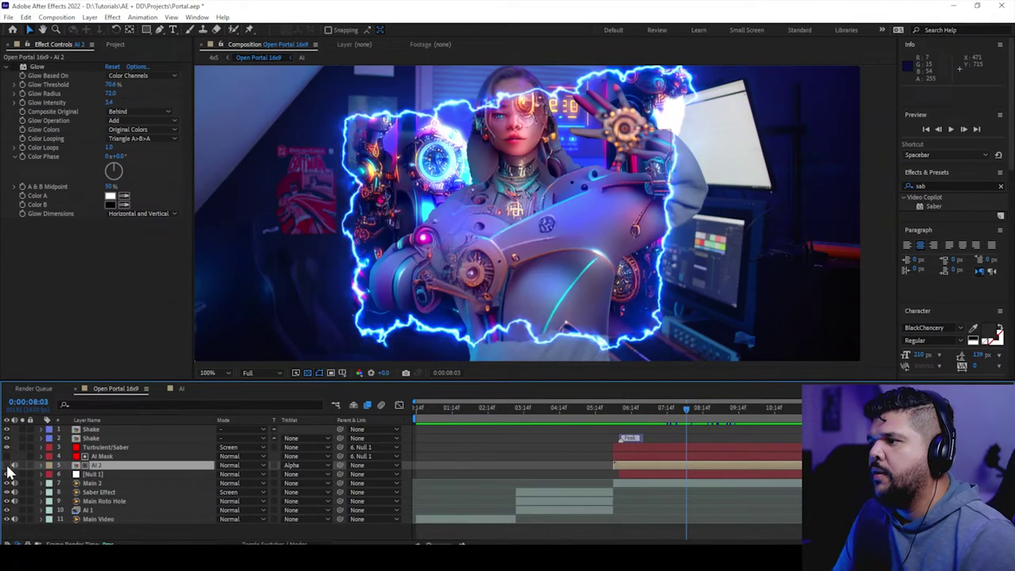
click(7, 465)
click(6, 466)
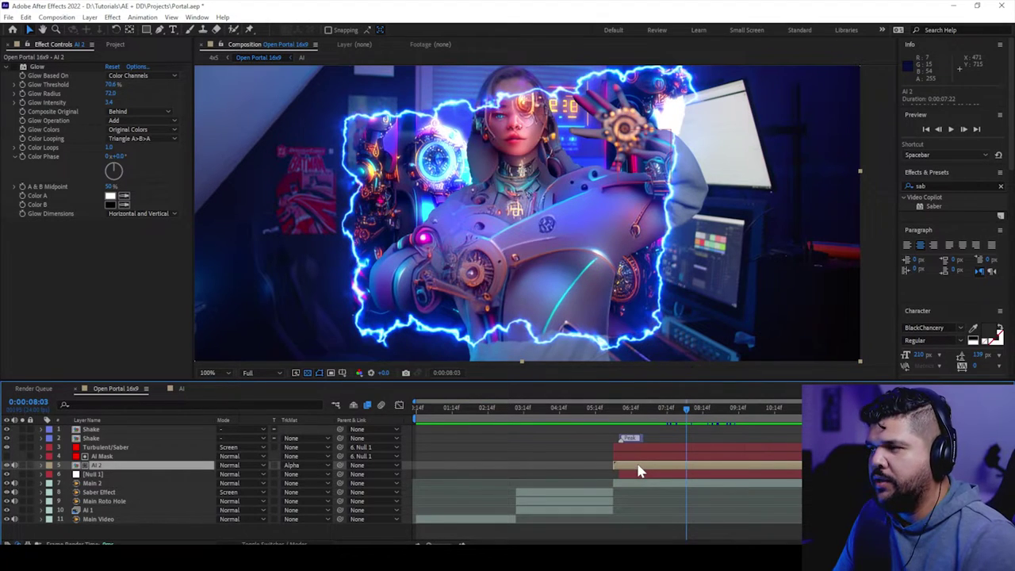
key(comma)
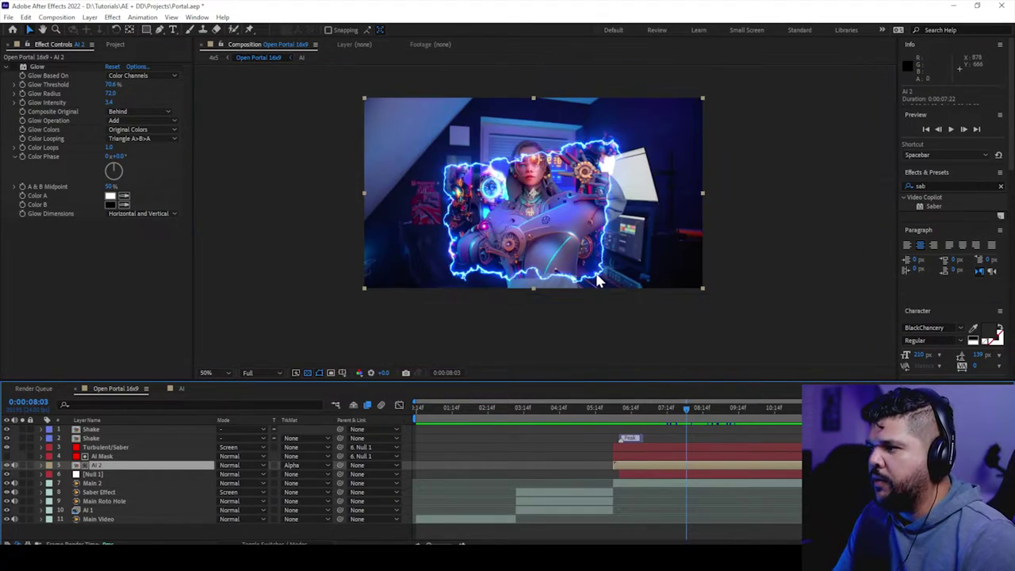
Open the AI precomp, select both BG layers and scrub through the background footage.
double_click(653, 466)
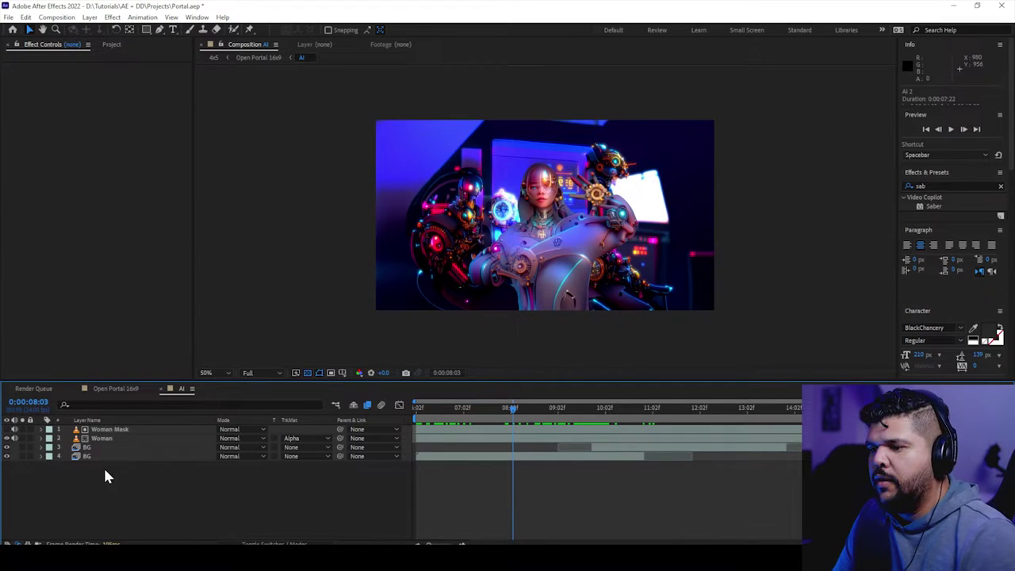
click(106, 457)
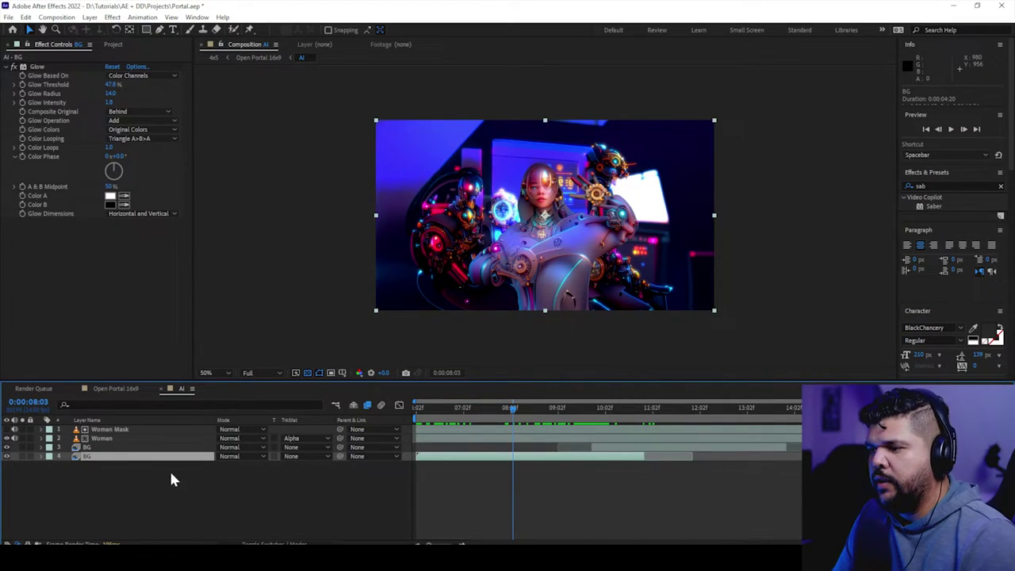
click(148, 448)
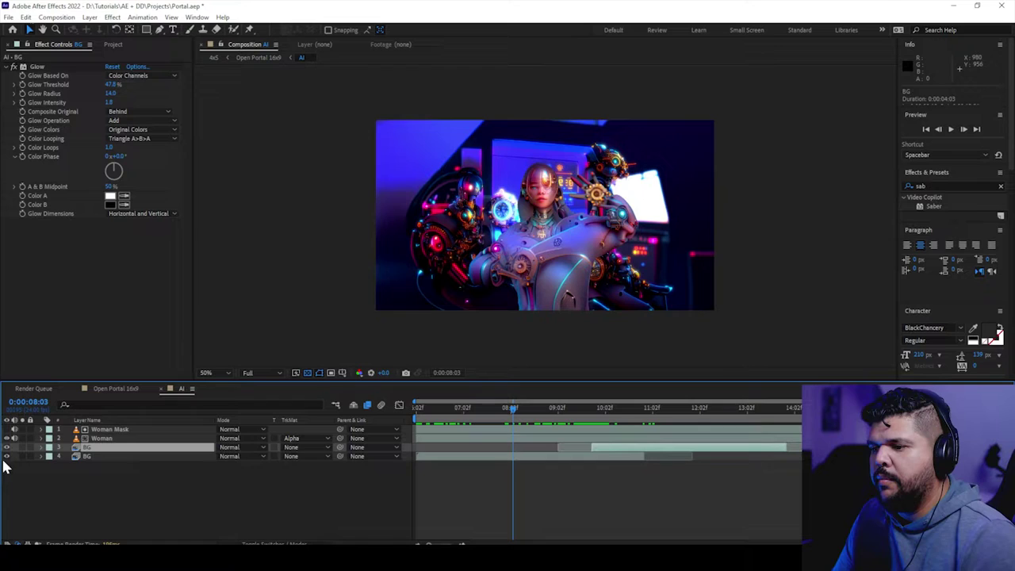
key(Home)
drag(425, 414, 515, 465)
Make the Woman layer visible and scrub through the frames of the robot woman.
click(514, 459)
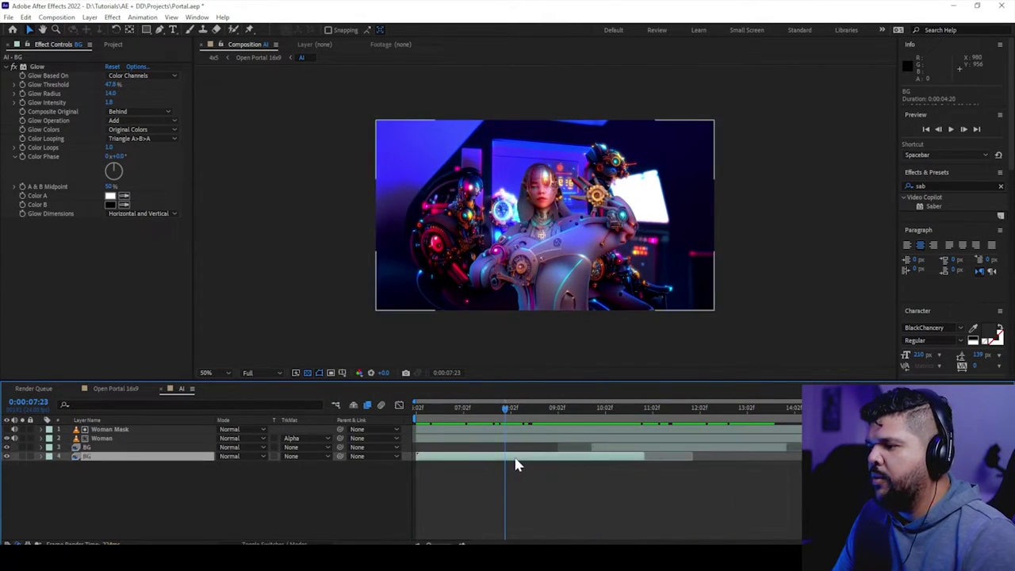
click(13, 439)
drag(555, 414, 581, 462)
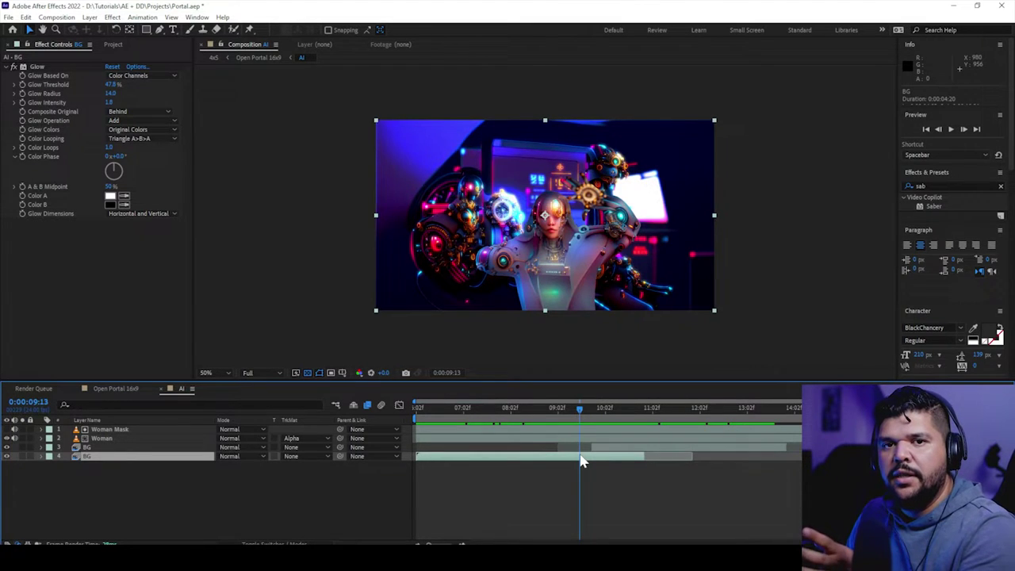
mouse_move(581, 462)
mouse_down()
mouse_move(699, 460)
mouse_move(581, 464)
mouse_up()
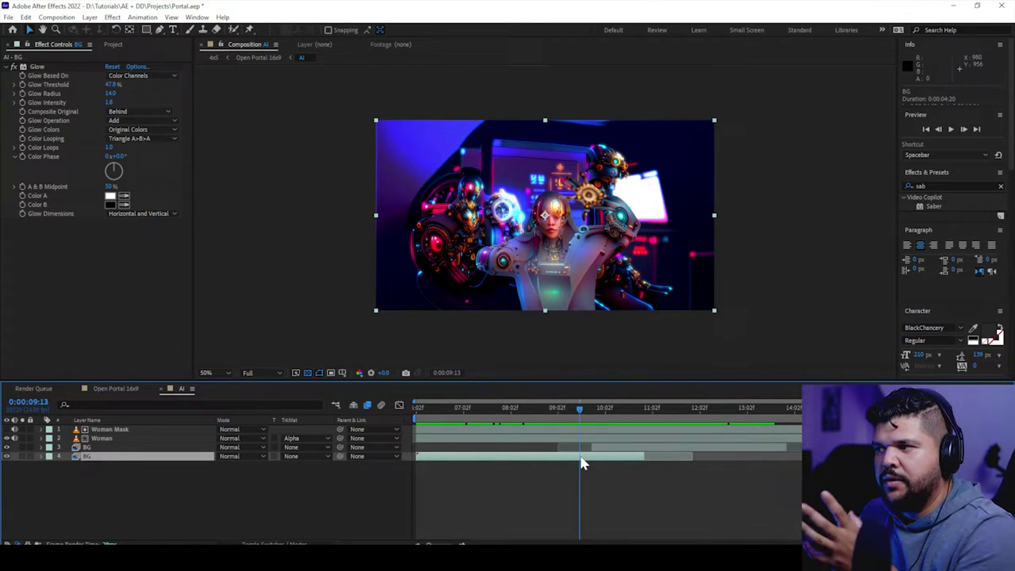
drag(581, 463, 589, 485)
click(123, 439)
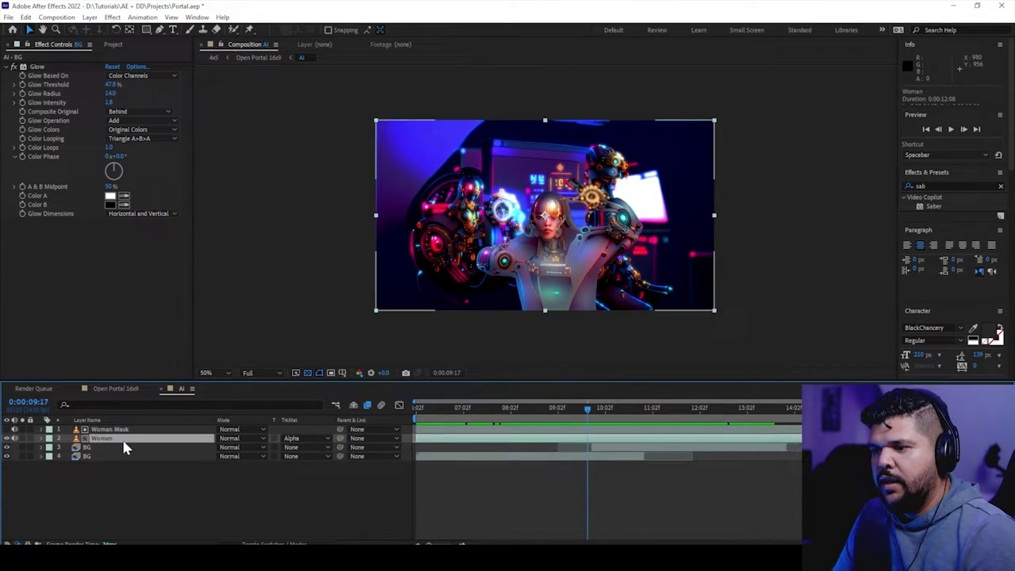
click(309, 438)
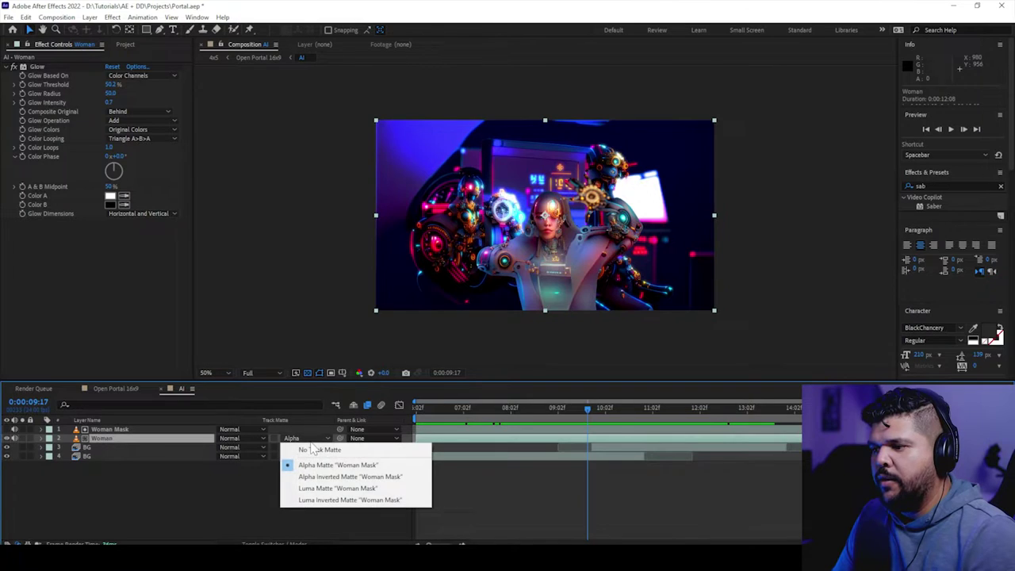
click(325, 449)
key(space)
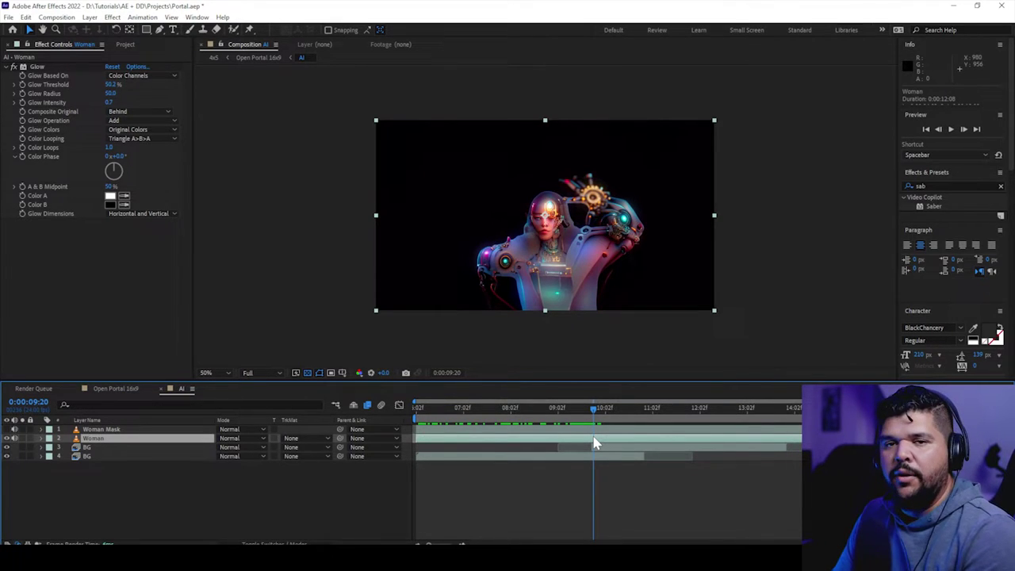
drag(596, 442, 534, 444)
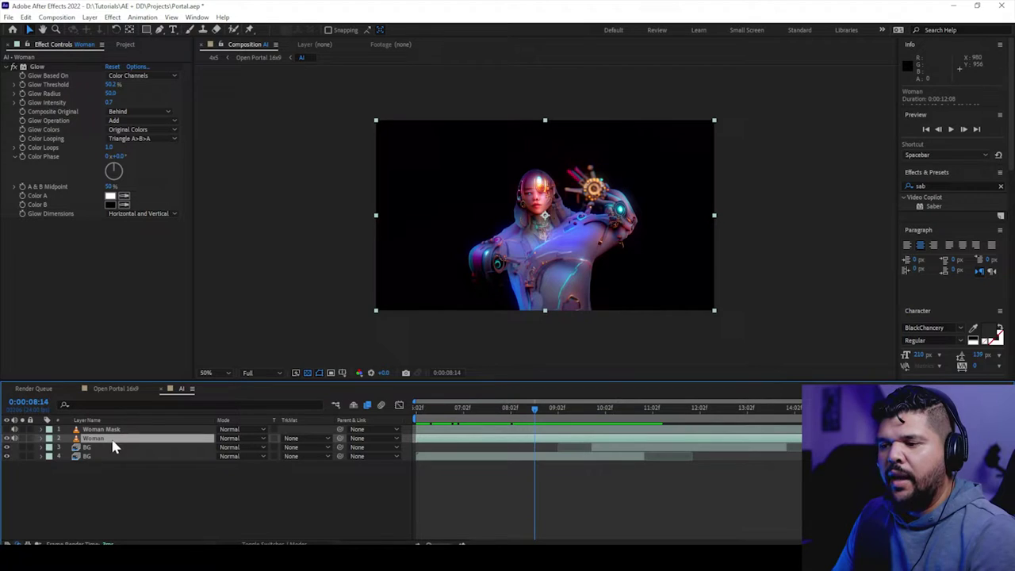
key(space)
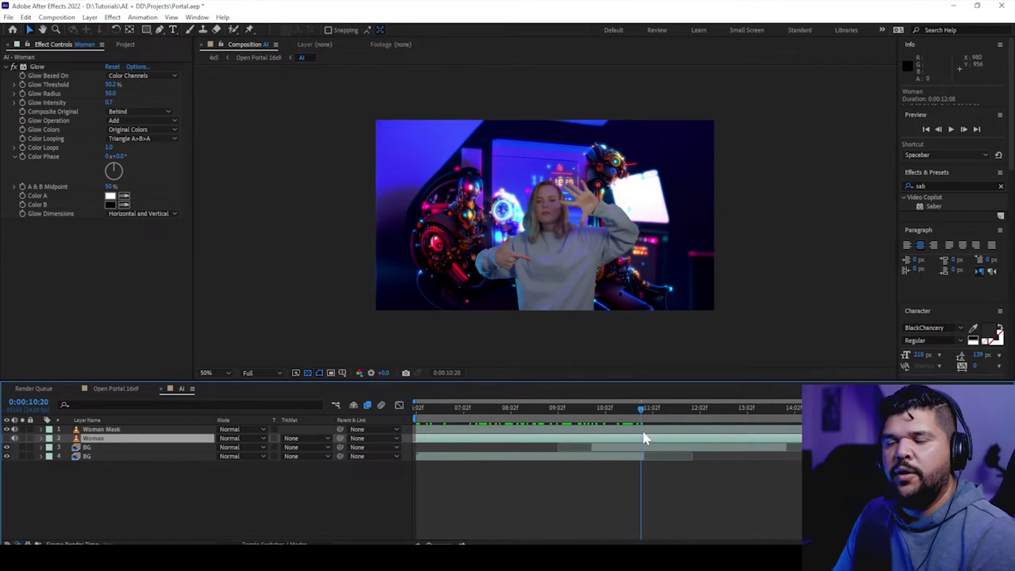
drag(644, 437, 560, 442)
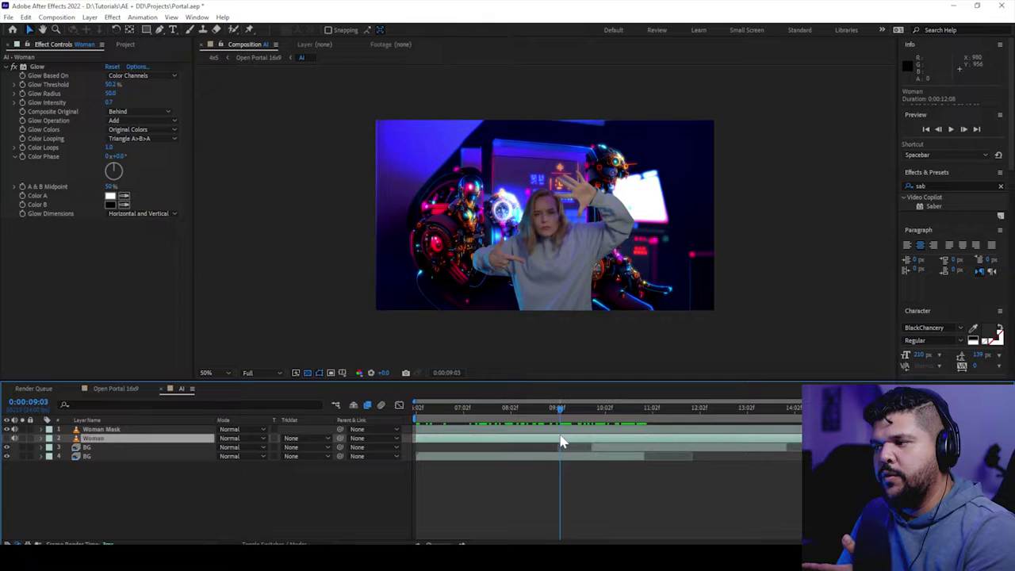
drag(561, 441, 521, 445)
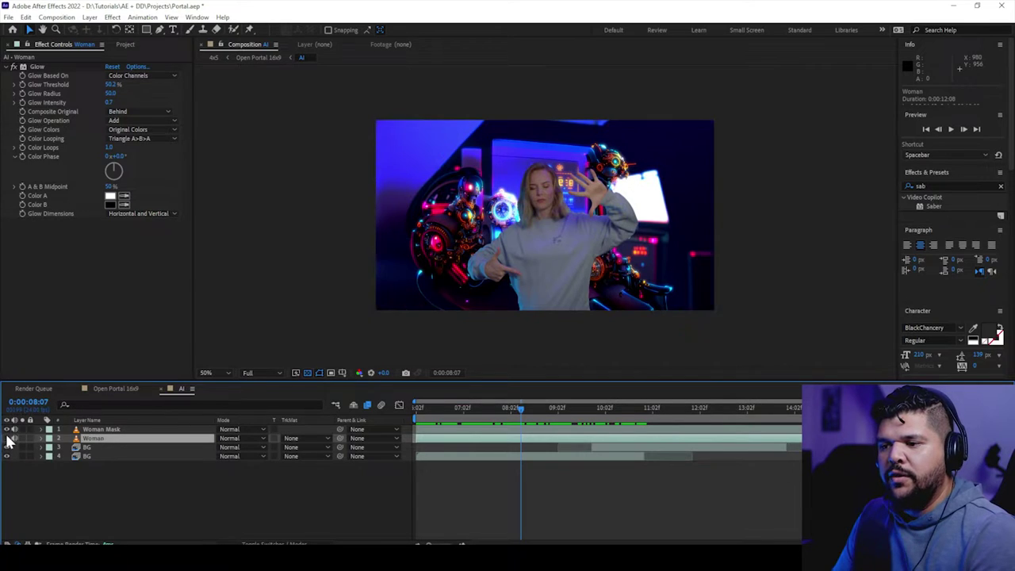
click(22, 429)
click(101, 429)
click(112, 438)
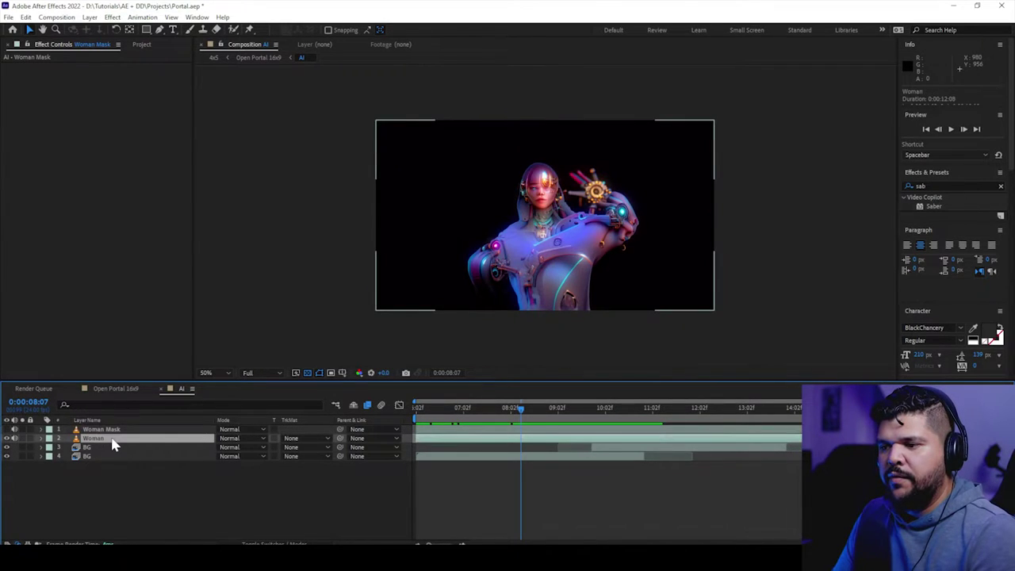
click(319, 439)
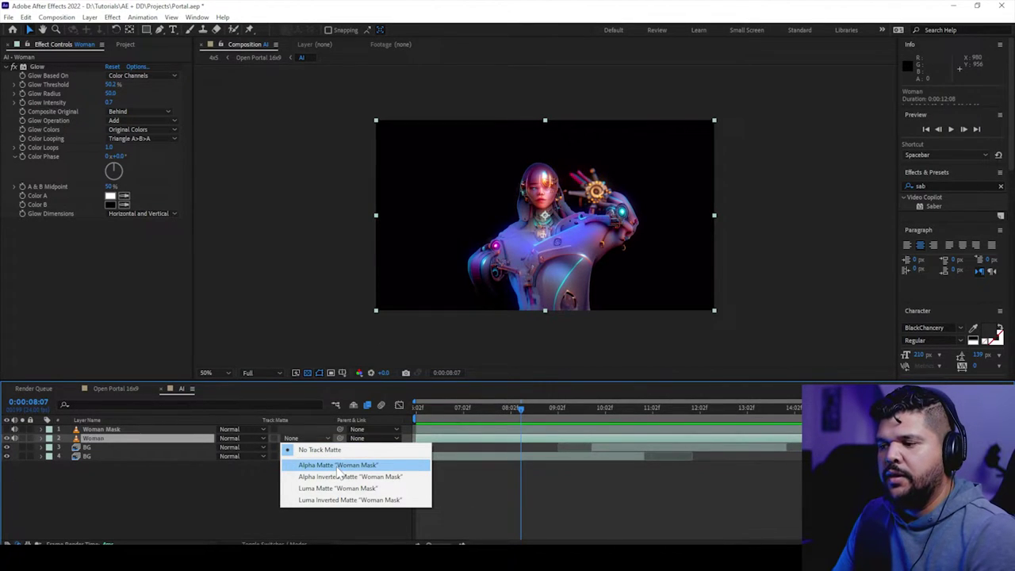
click(337, 467)
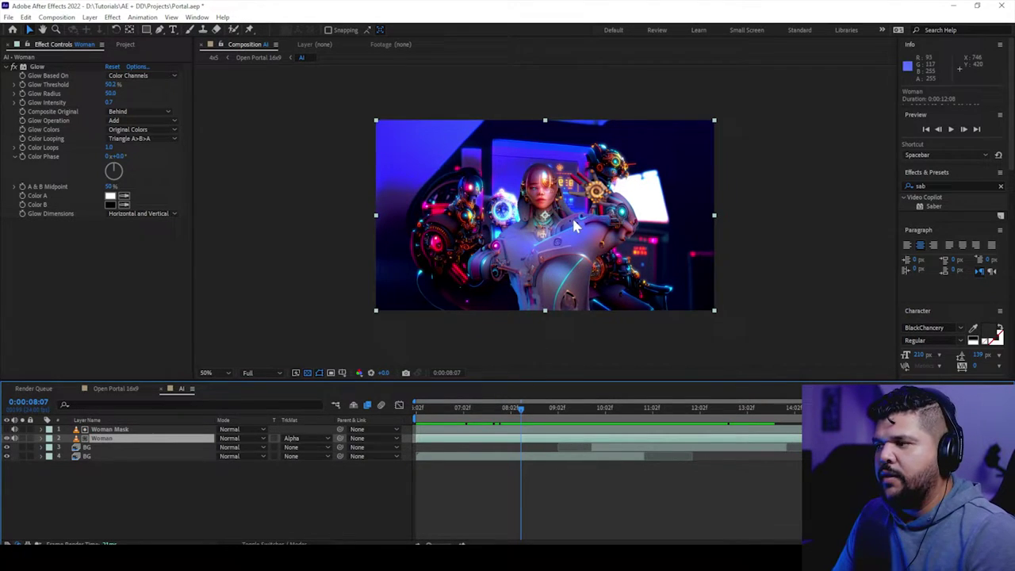
key(slash)
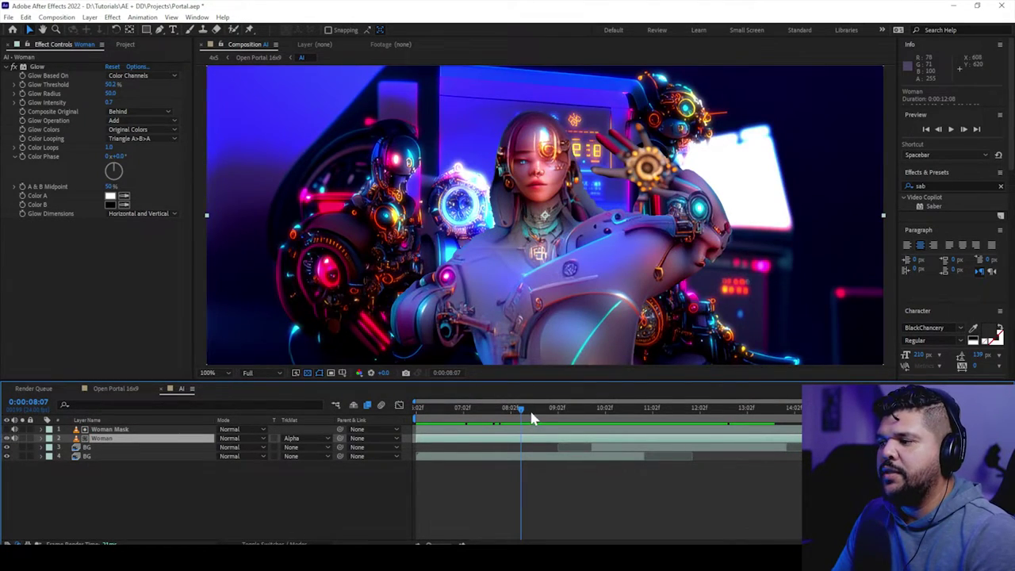
drag(533, 419, 545, 424)
scroll(547, 301, up, 2)
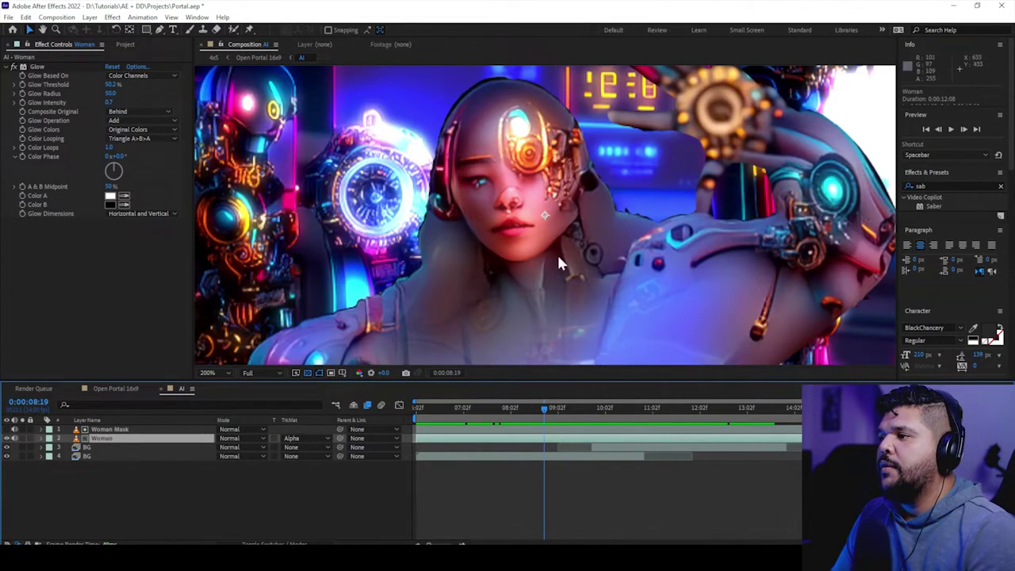
scroll(577, 257, up, 2)
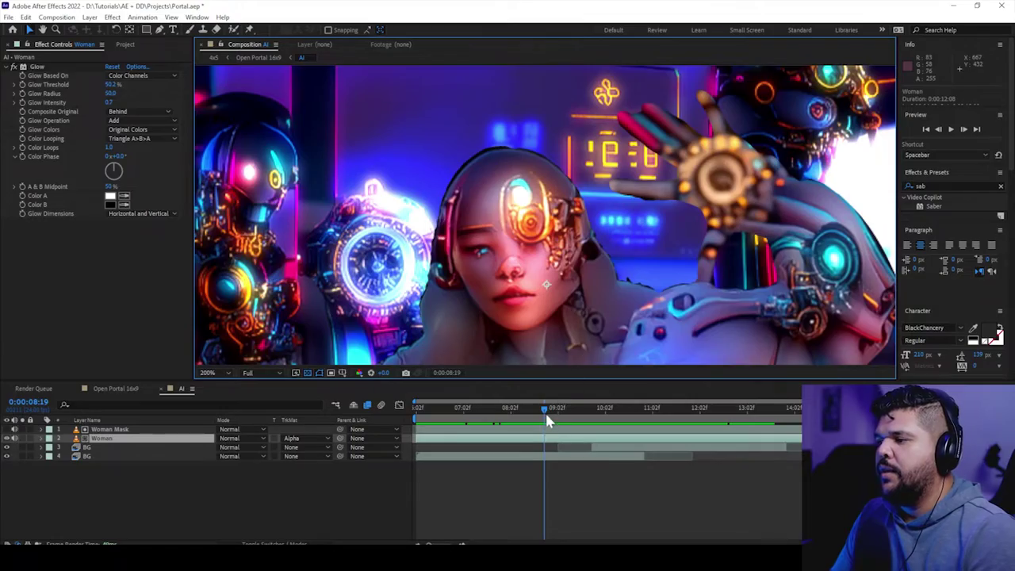
drag(549, 421, 561, 438)
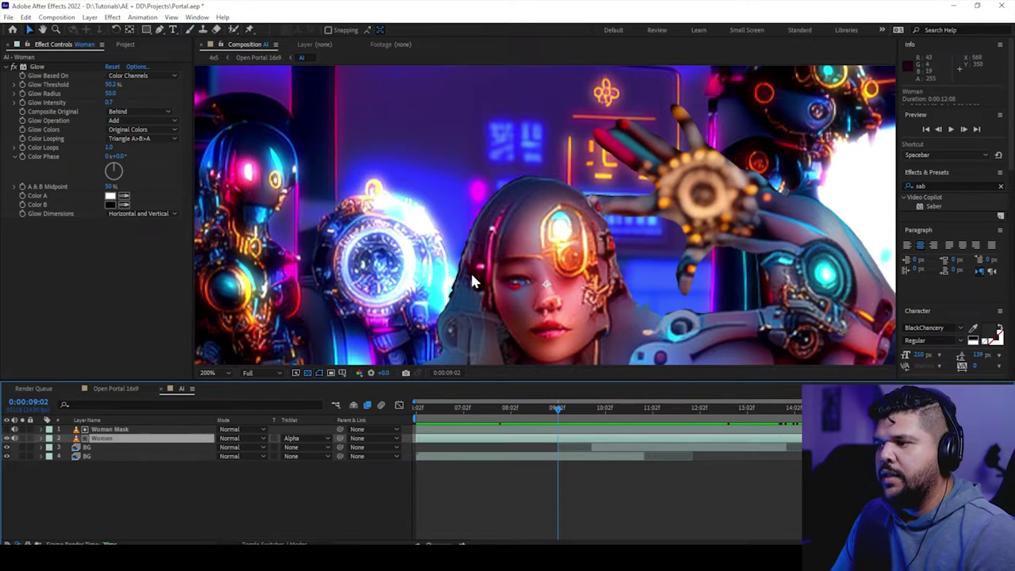
scroll(471, 270, down, 3)
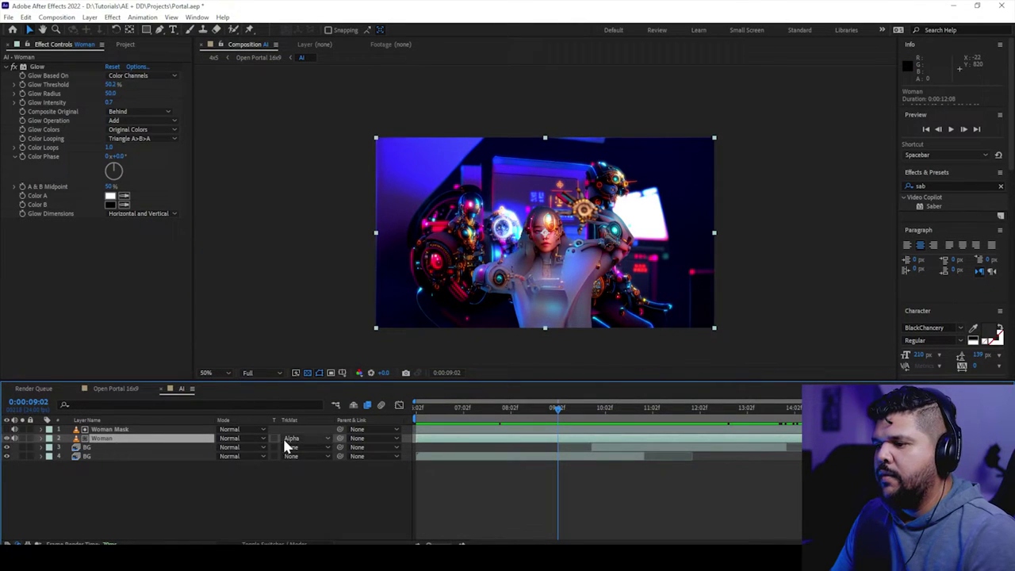
Pre-compose the Woman layer into Woman Comp 1 and open it.
right_click(193, 446)
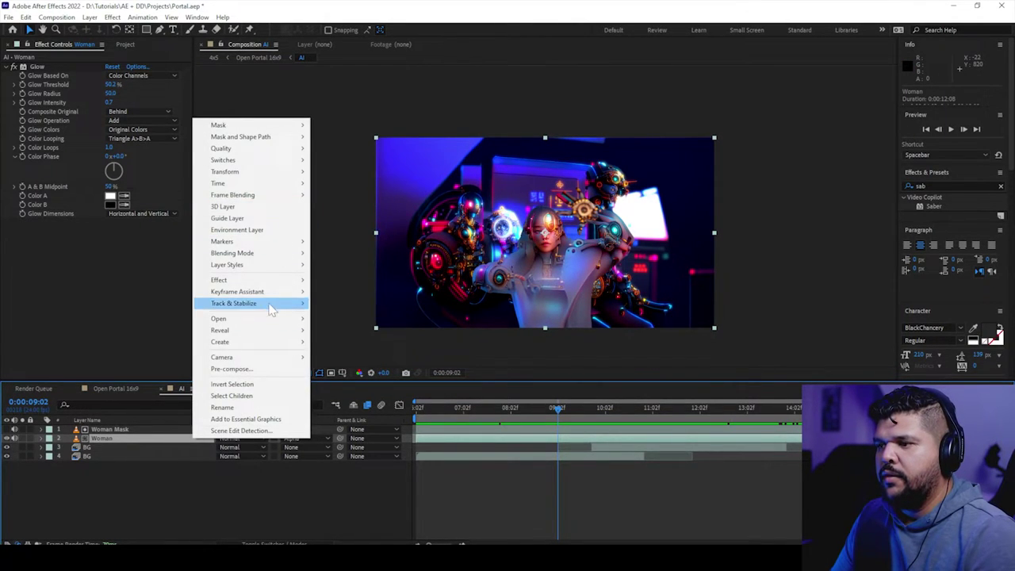
click(276, 369)
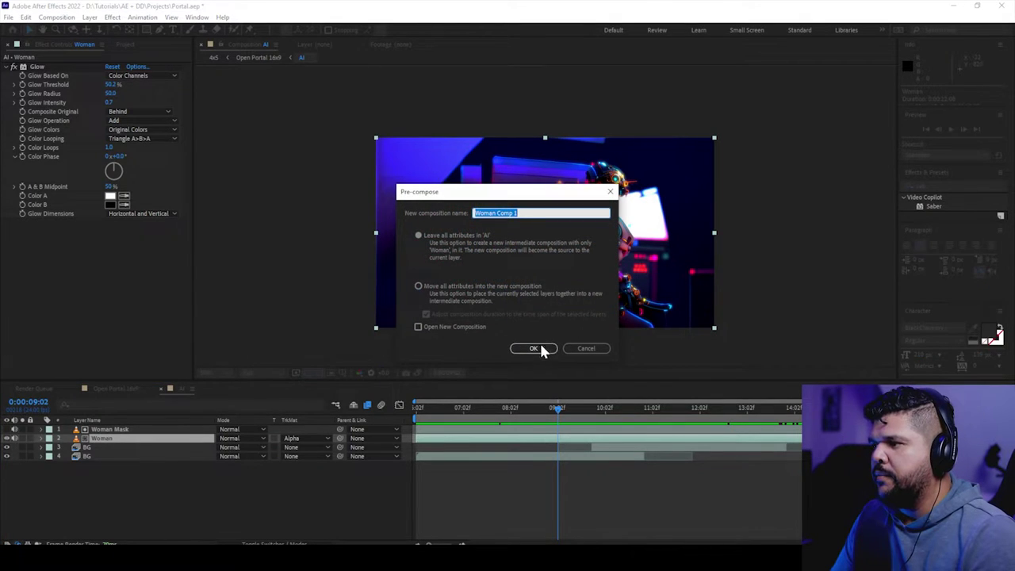
click(539, 349)
double_click(532, 438)
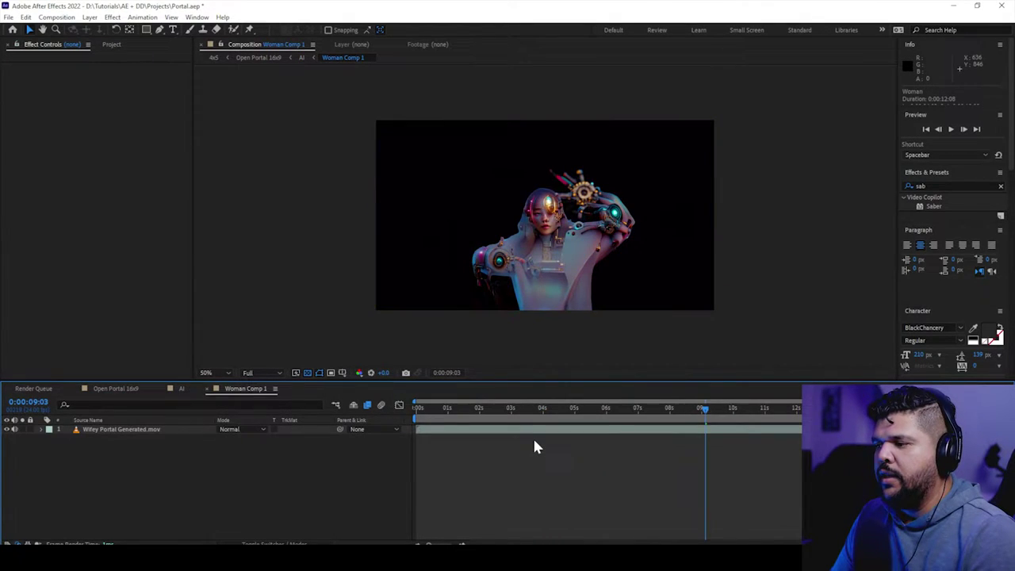
Paint Roto Brush strokes isolating the woman and arm, subtracting stray forehead areas.
click(234, 30)
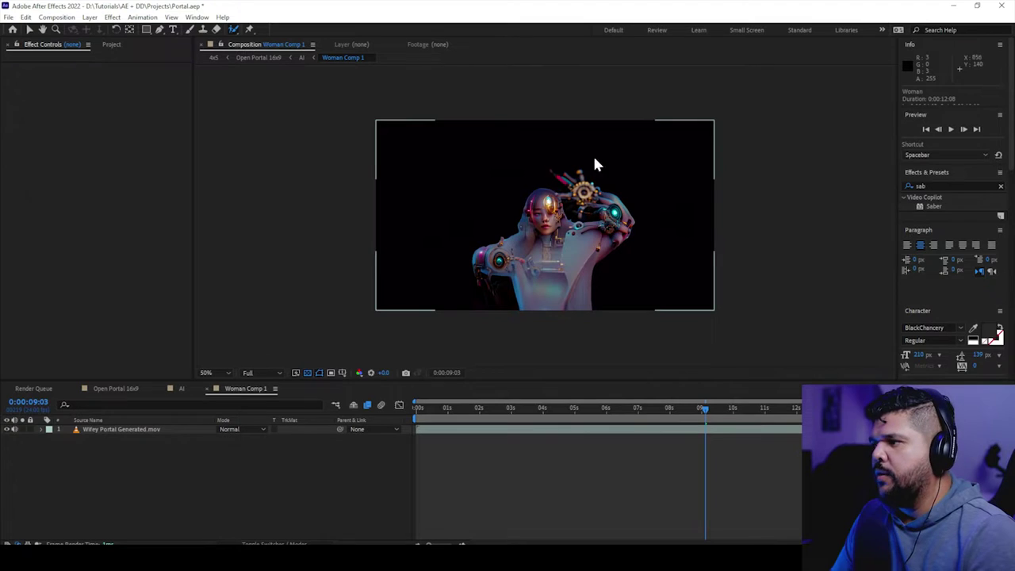
double_click(574, 431)
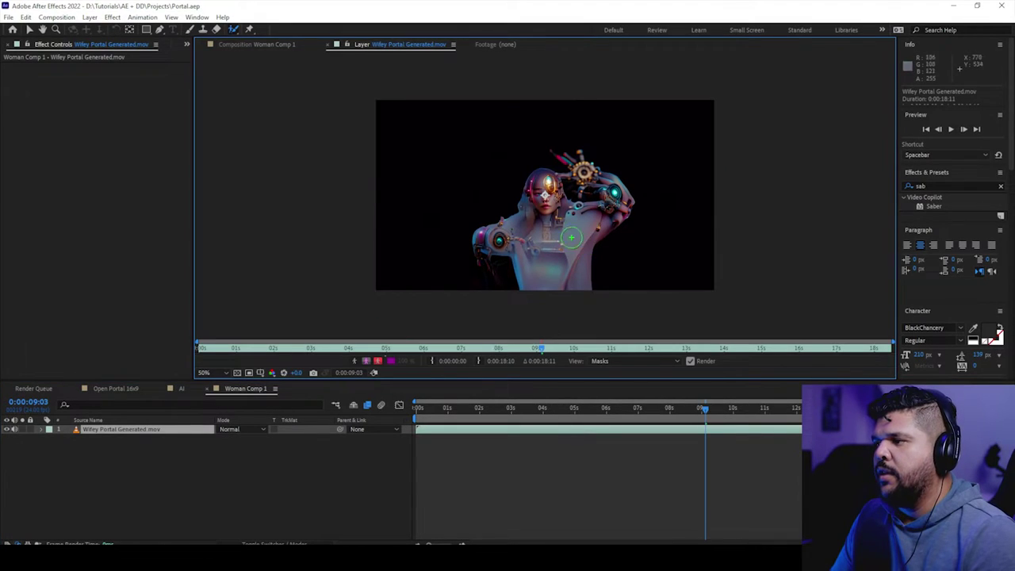
drag(477, 145, 405, 233)
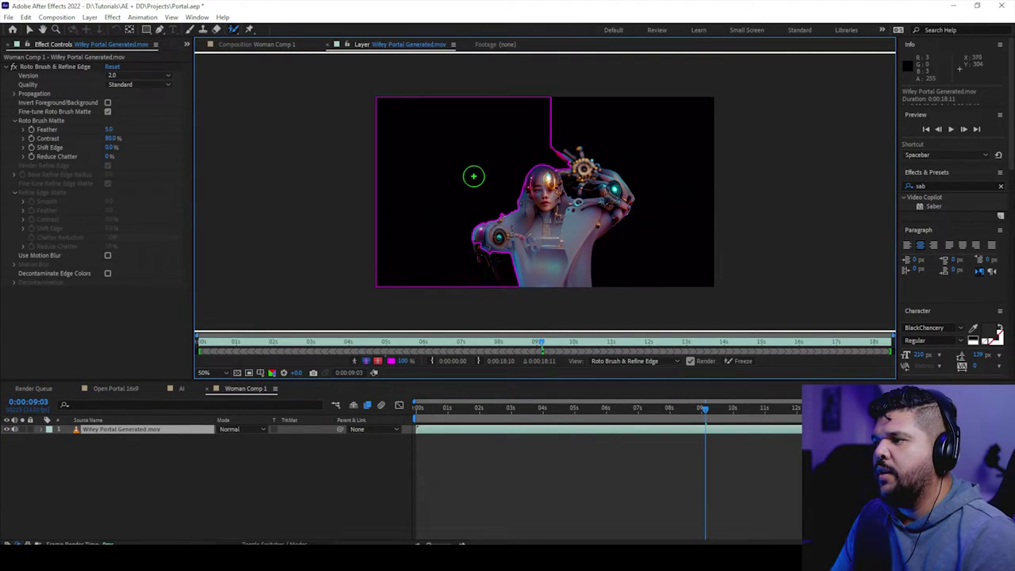
drag(551, 128, 682, 167)
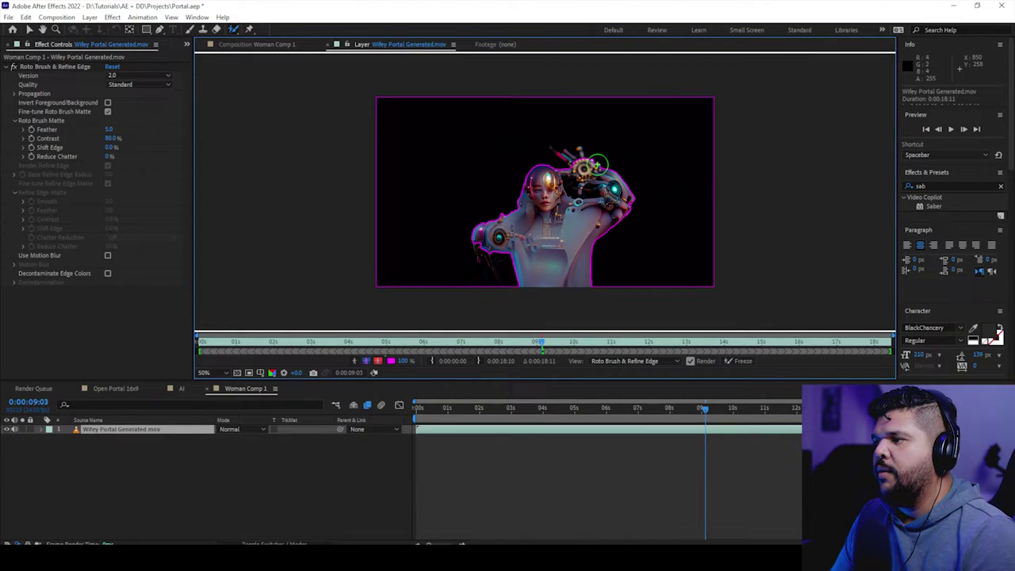
scroll(583, 184, up, 2)
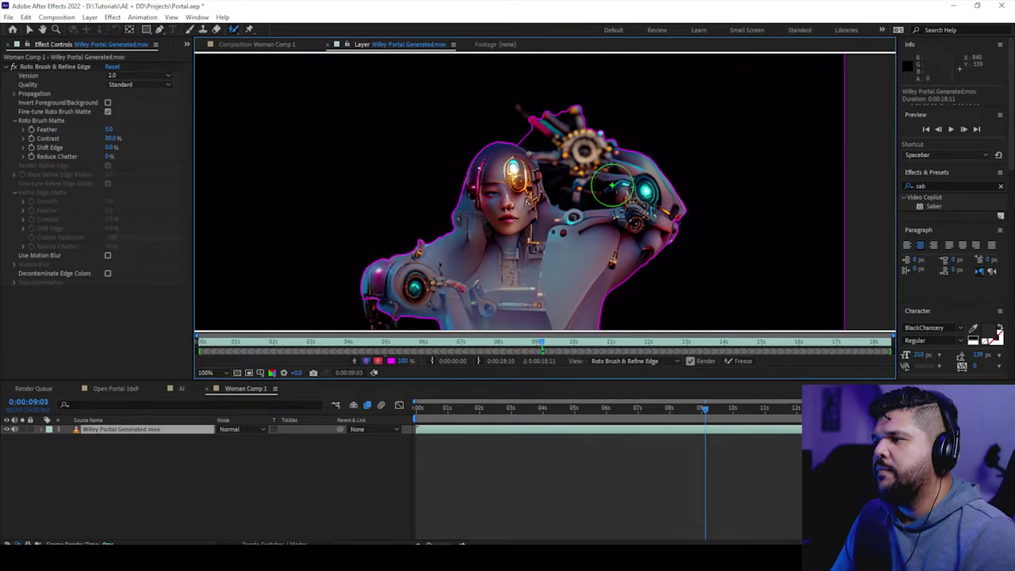
drag(514, 143, 531, 127)
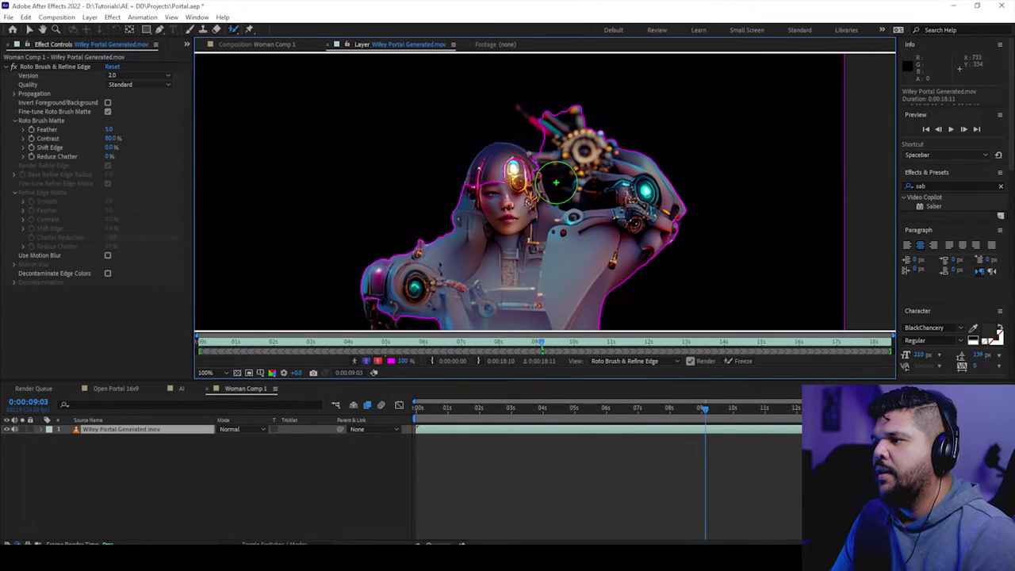
mouse_move(519, 182)
mouse_down()
mouse_move(501, 182)
mouse_move(507, 166)
mouse_move(492, 165)
mouse_move(508, 165)
mouse_up()
click(487, 163)
key(comma)
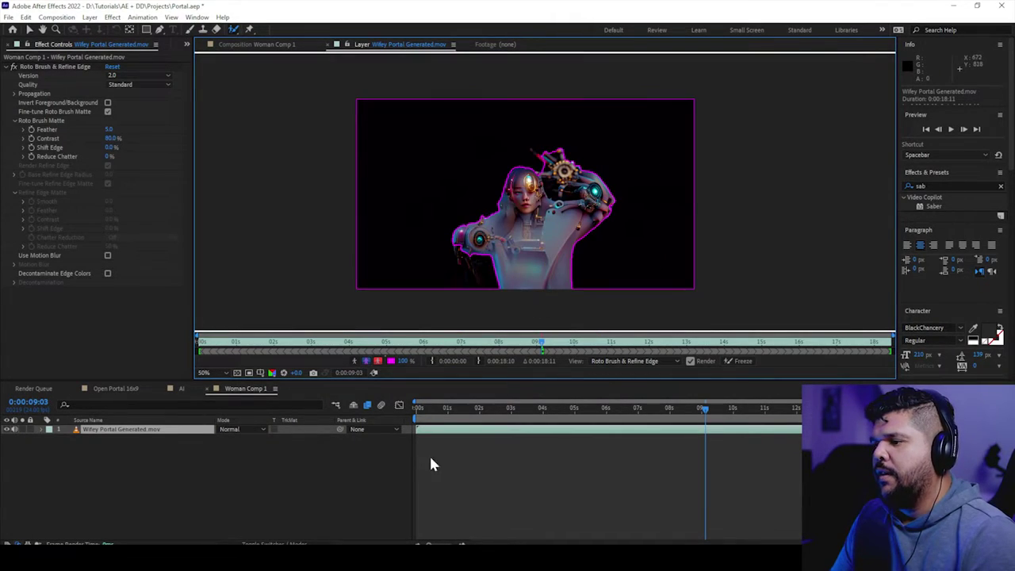
Return to the AI composition and preview earlier frames of the cut-out woman.
click(181, 388)
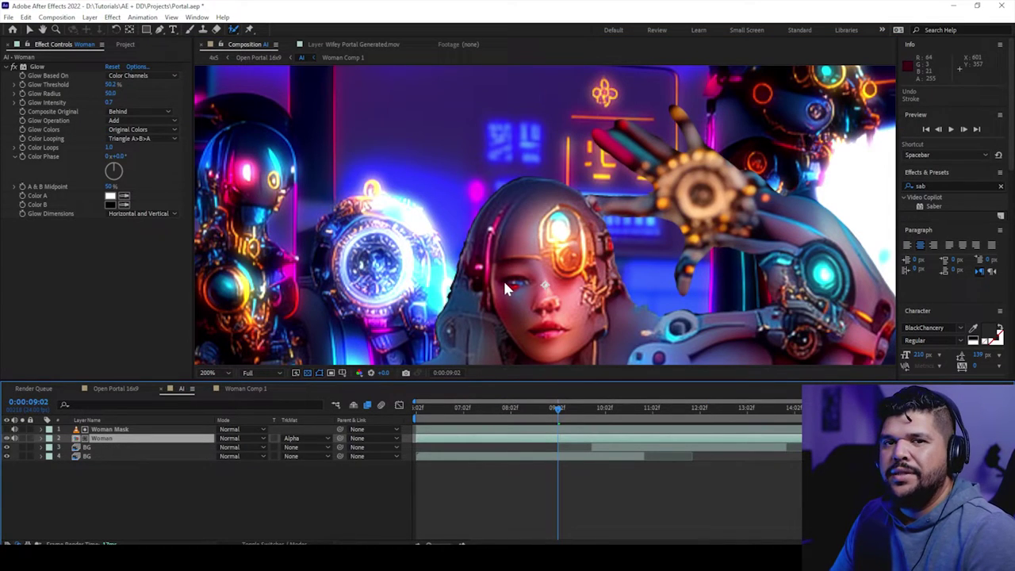
drag(577, 414, 571, 433)
scroll(583, 212, down, 4)
scroll(583, 213, up, 2)
Switch to the Open Portal 16x9 comp, scrub later, and inspect the AI Mask and AI 2 layers.
scroll(469, 265, down, 2)
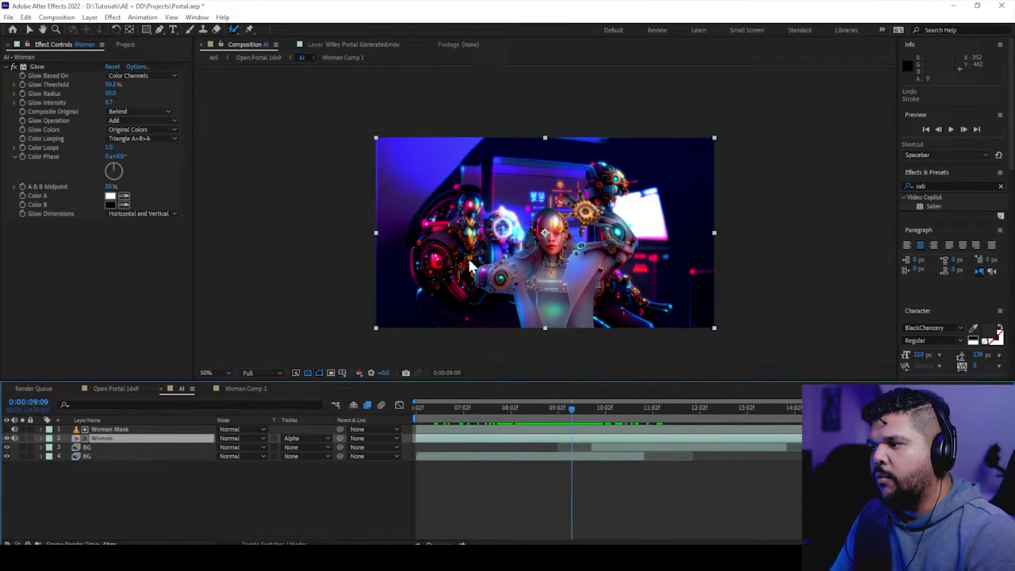
click(132, 390)
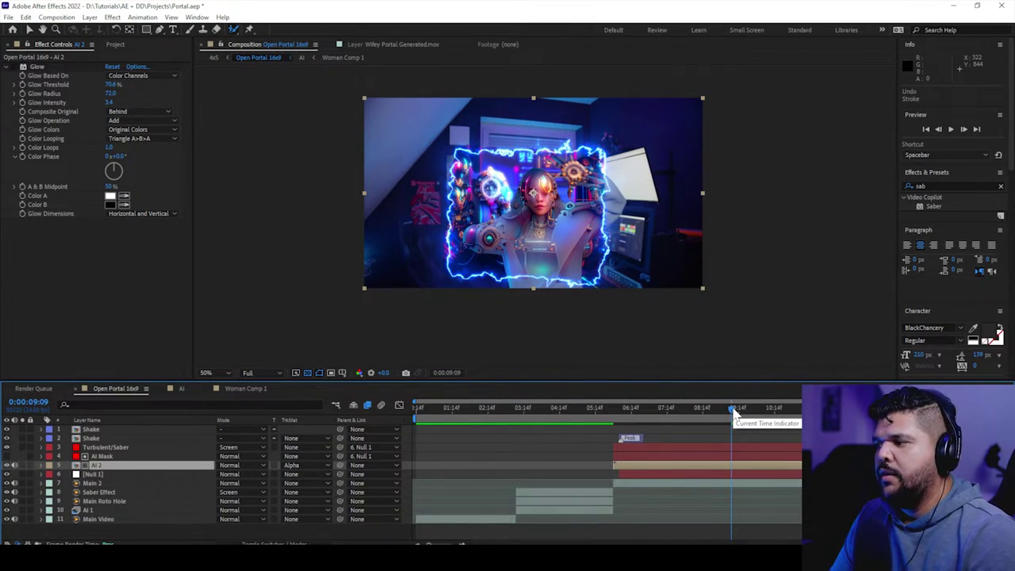
drag(733, 412, 697, 428)
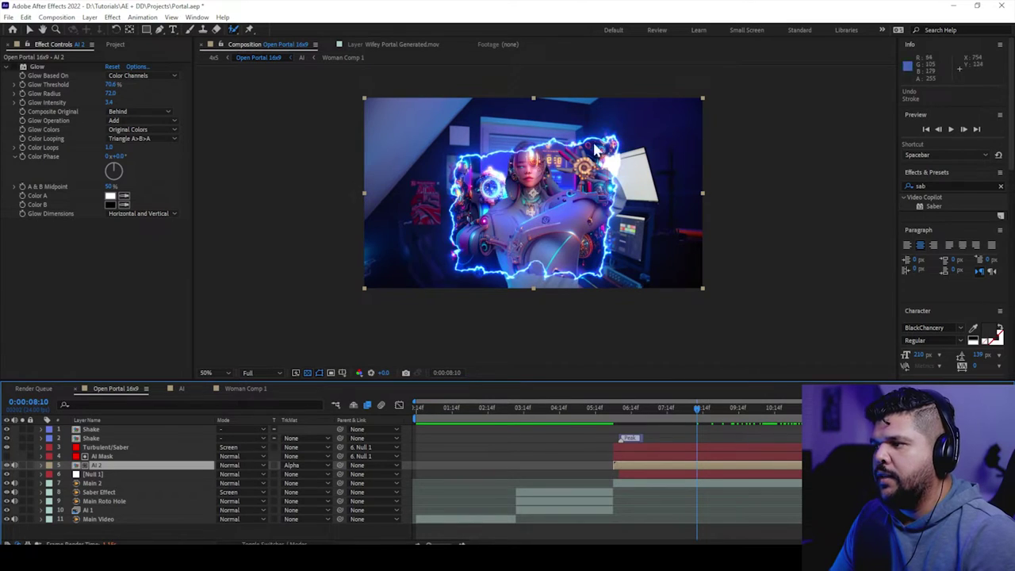
click(100, 458)
click(97, 465)
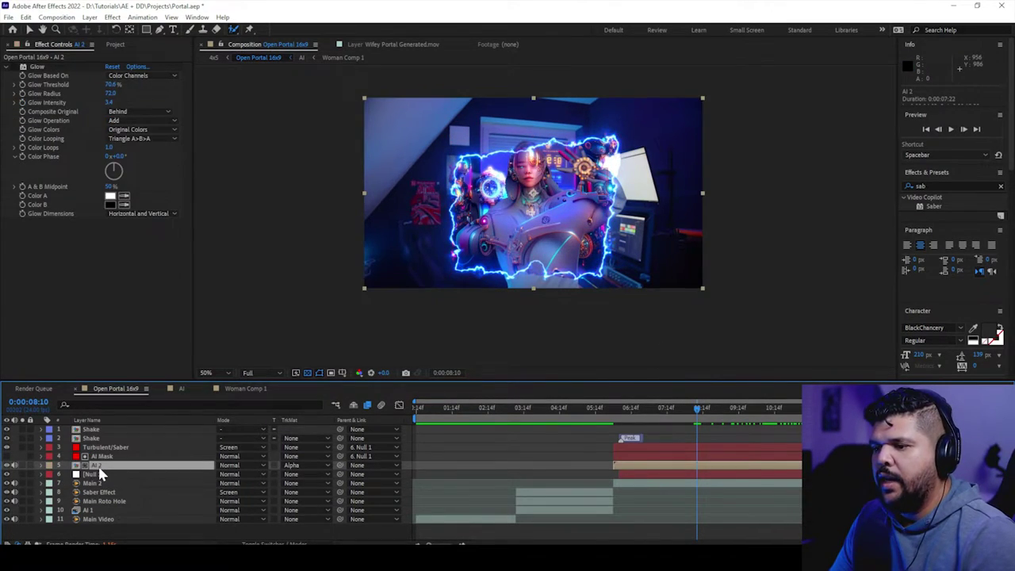
Confirm AI 2's Track Matte remains Alpha "AI Mask".
click(654, 456)
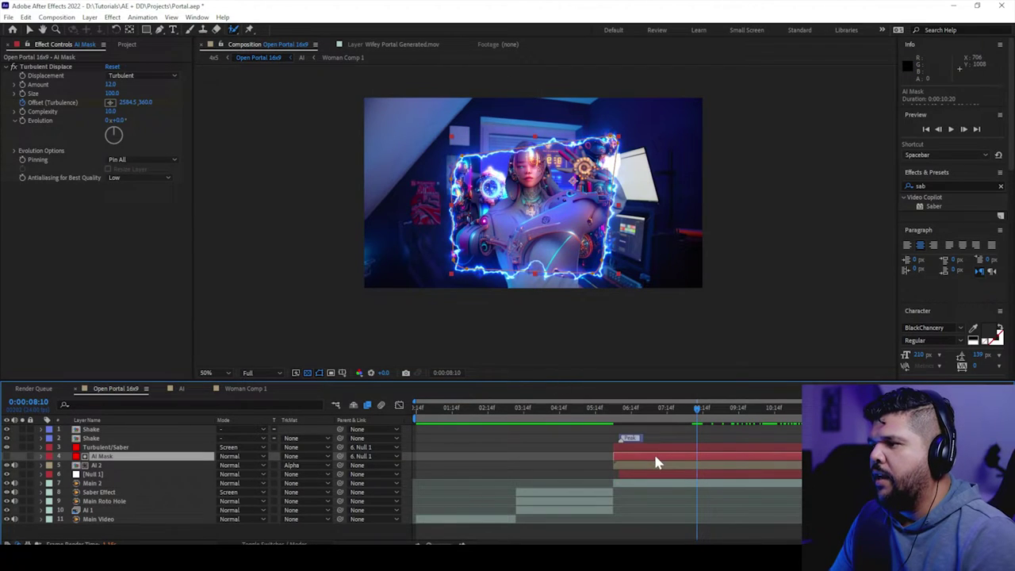
key(period)
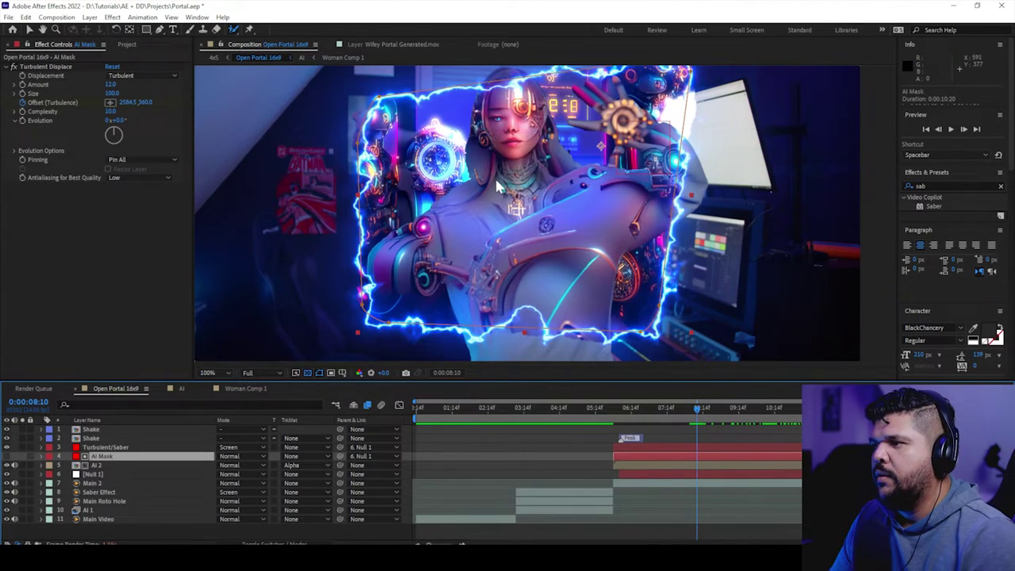
key(comma)
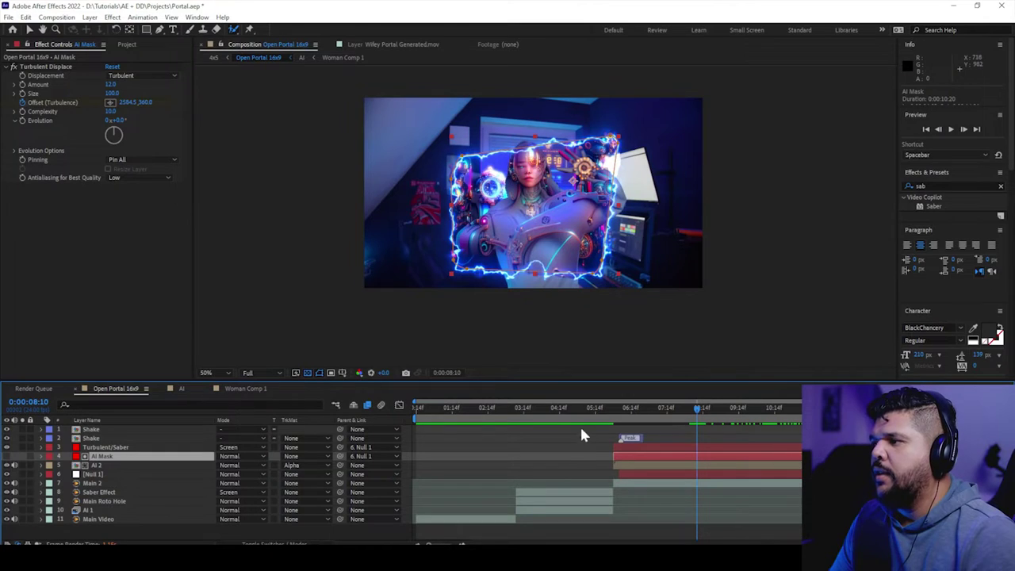
click(159, 466)
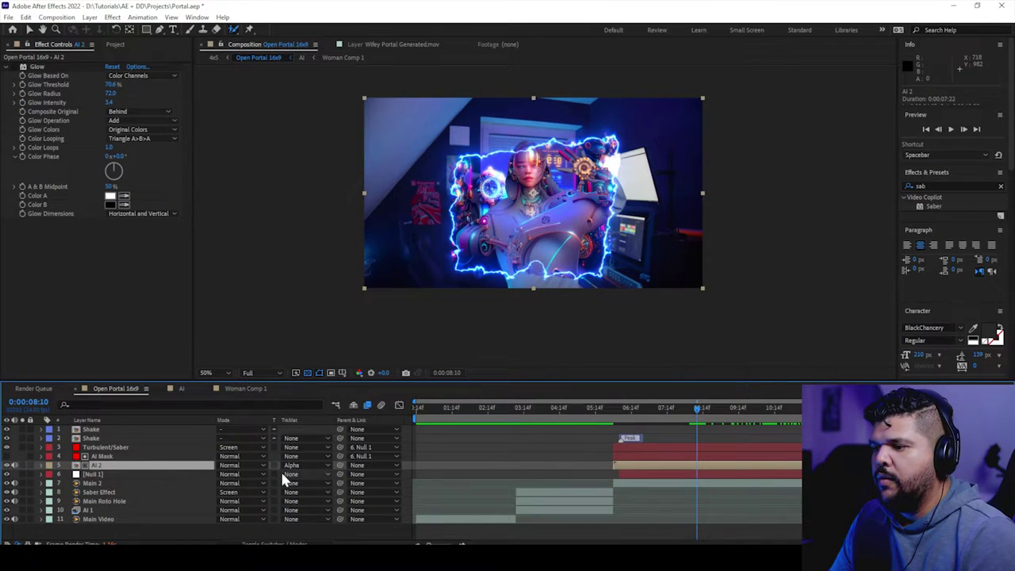
click(308, 466)
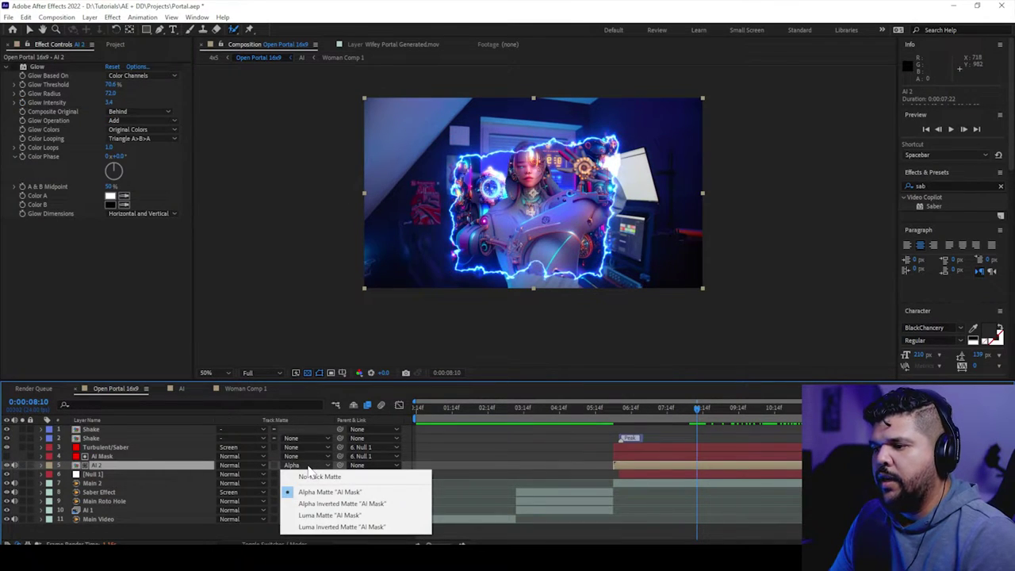
click(111, 472)
Turn on the AI Mask layer so its turbulent mask fill covers the portal.
click(115, 457)
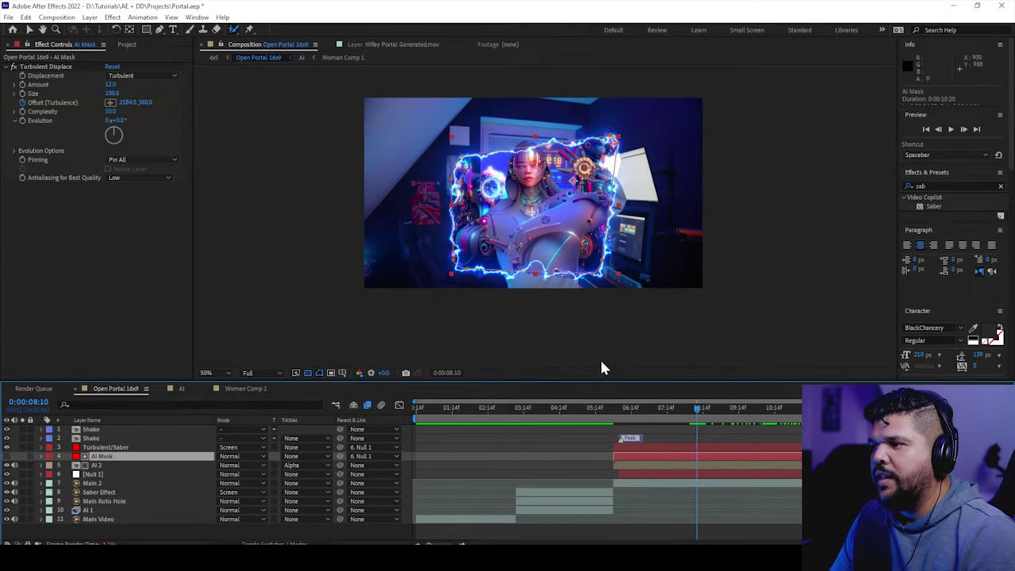
click(7, 456)
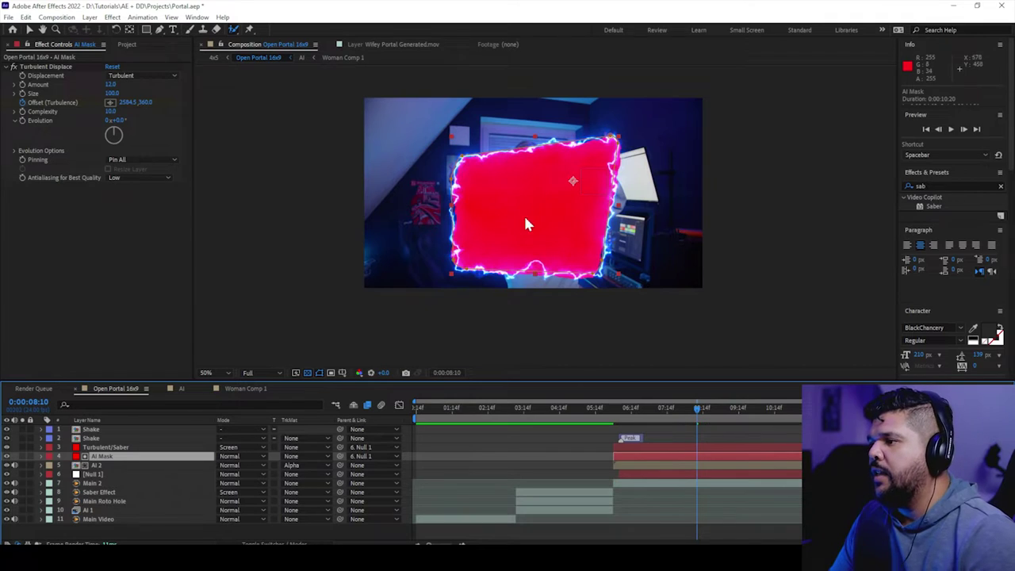
click(94, 466)
click(105, 456)
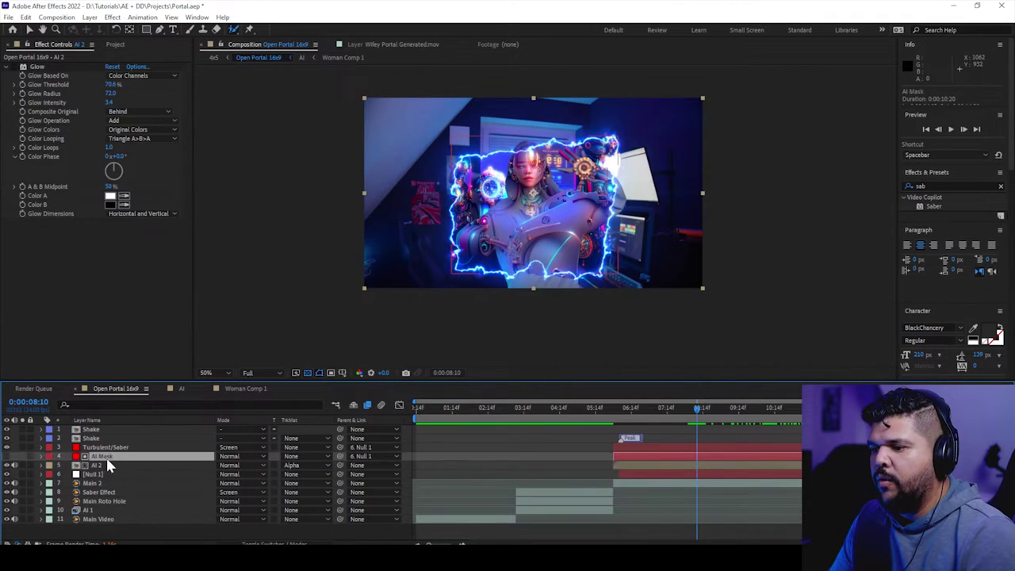
click(8, 457)
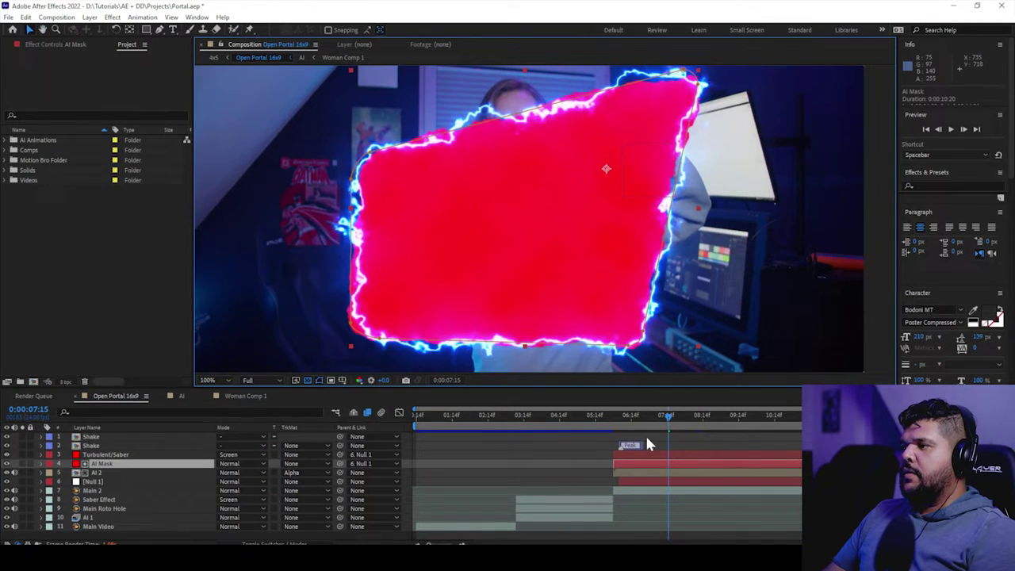
Reveal and select AI Mask's Mask Path keyframes, scrub them, and view its Turbulent Displace settings.
key(u)
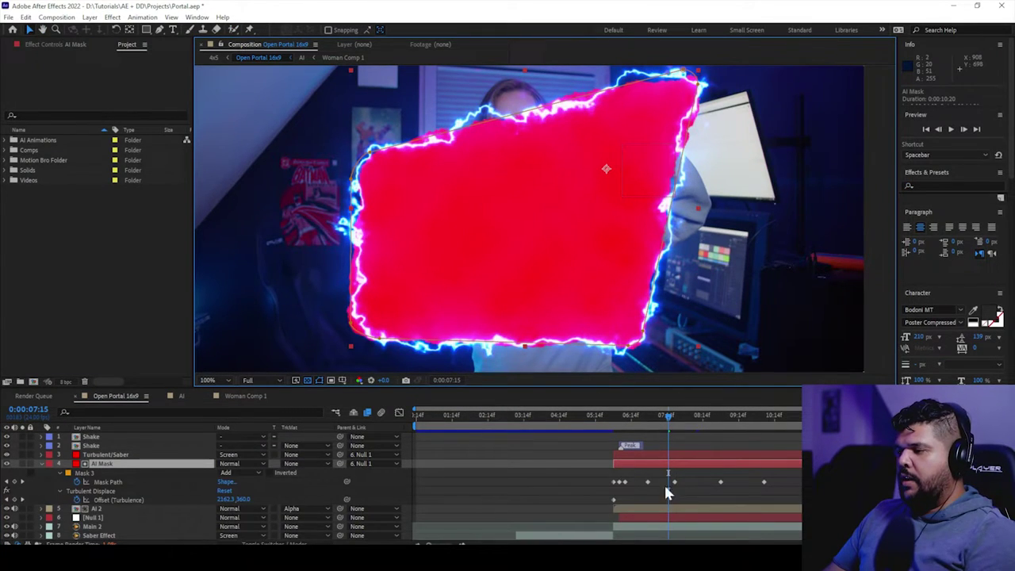
click(110, 480)
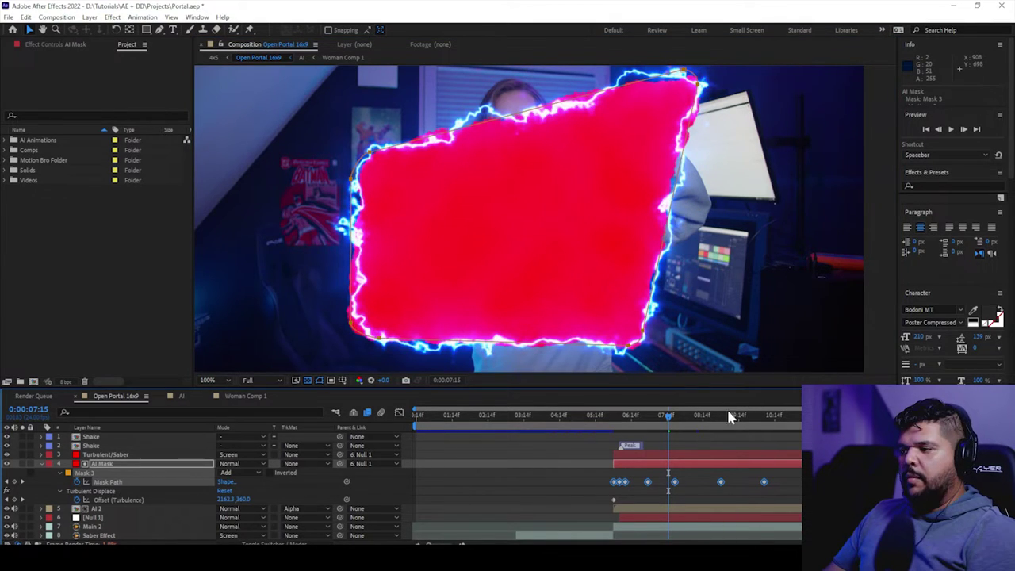
drag(664, 419, 719, 452)
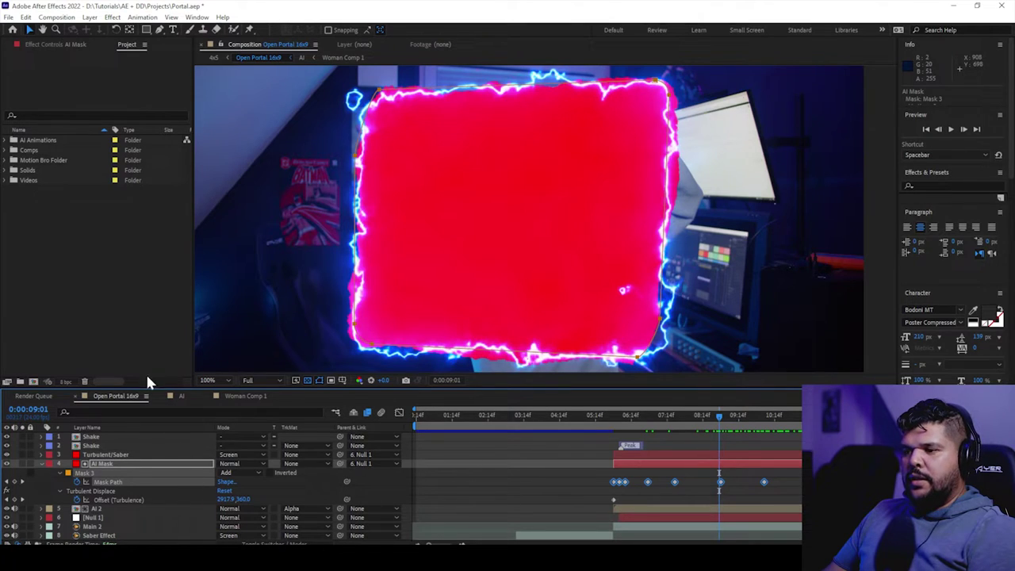
click(81, 43)
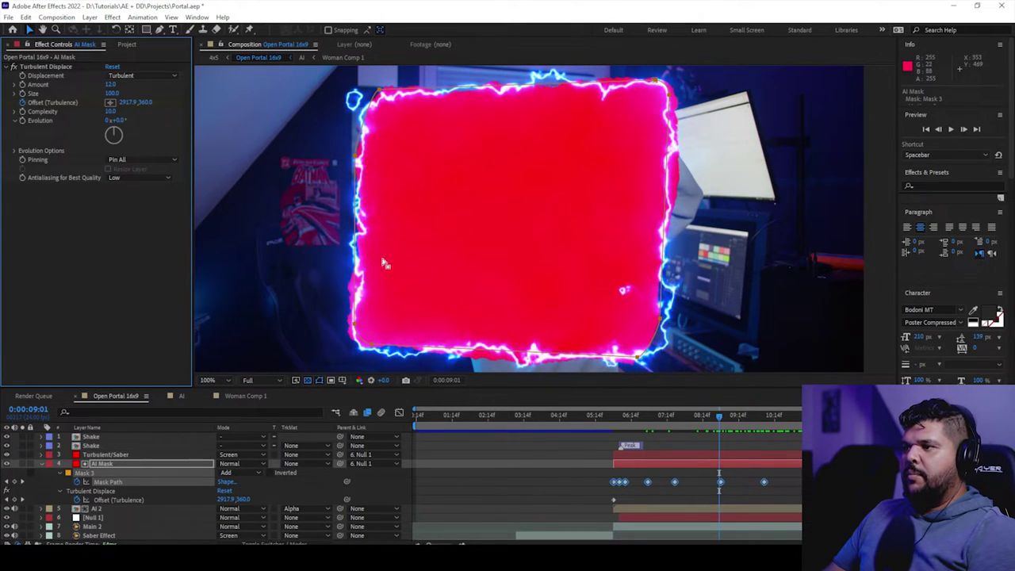
Hide the Turbulent/Saber layer and select AI Mask's Turbulent Displace effect.
click(6, 455)
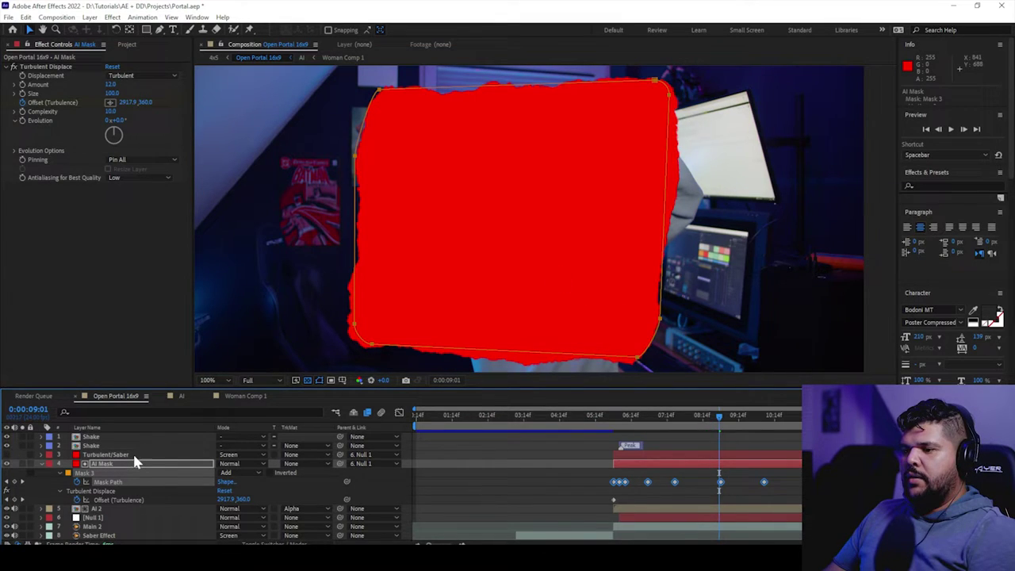
click(135, 462)
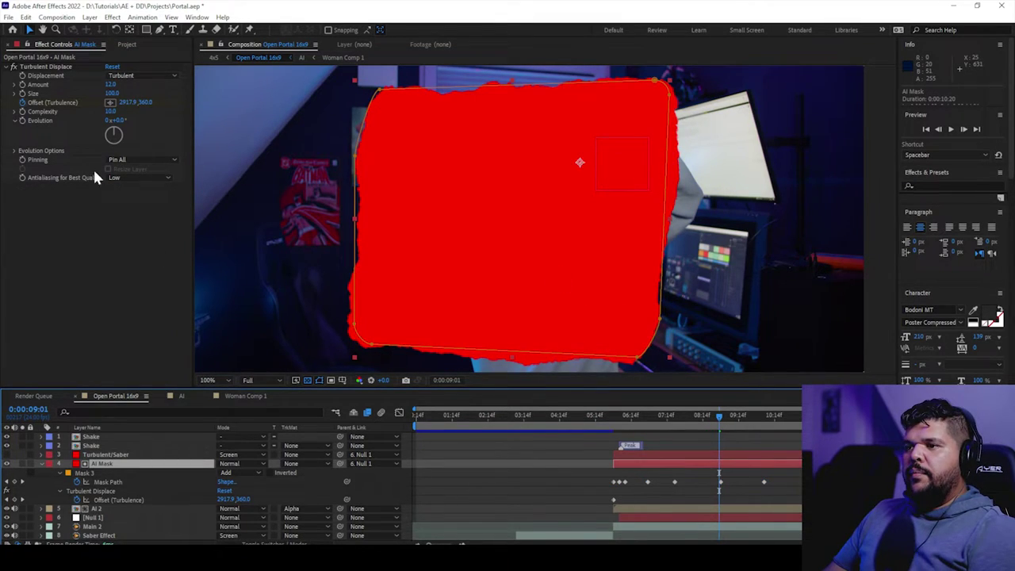
click(61, 67)
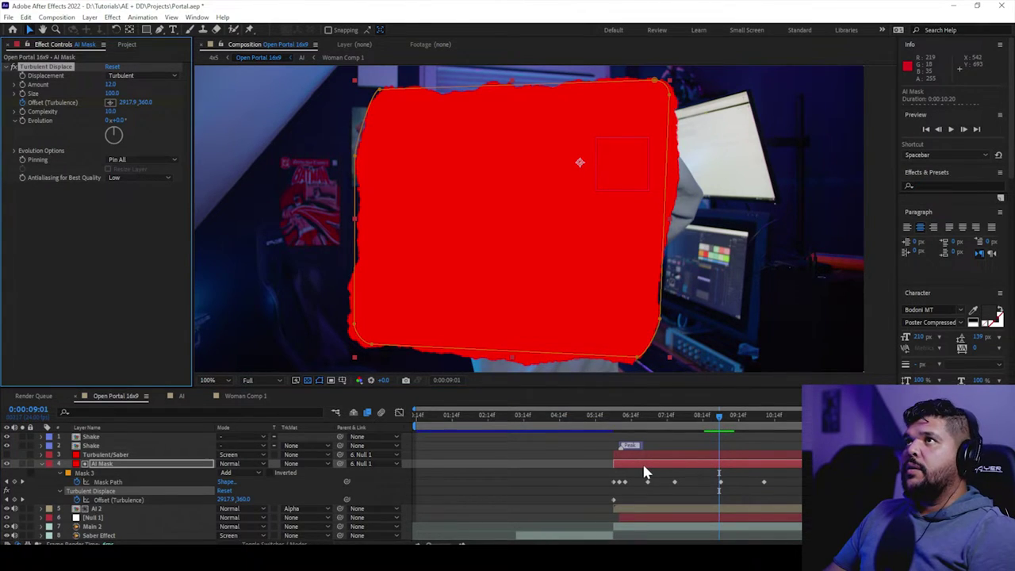
Scrub through the mask frames and switch Turbulent Displace off for smooth mask edges.
click(670, 459)
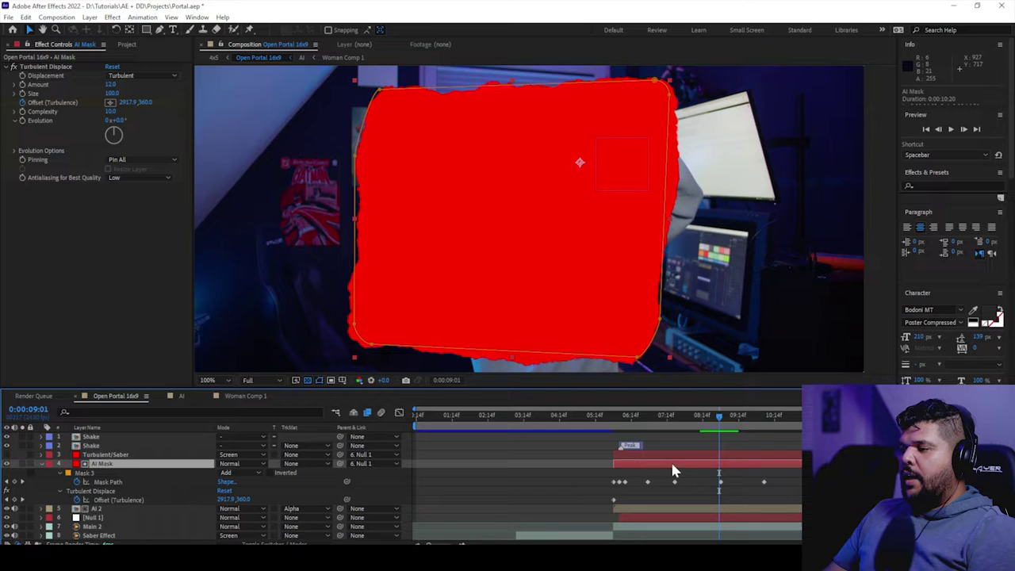
click(657, 417)
drag(657, 421, 731, 415)
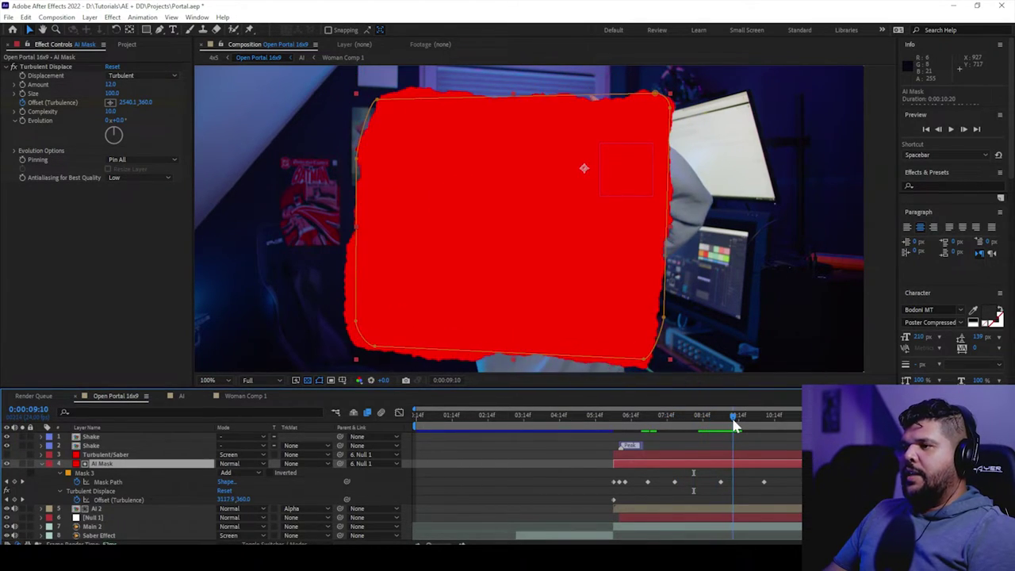
click(13, 67)
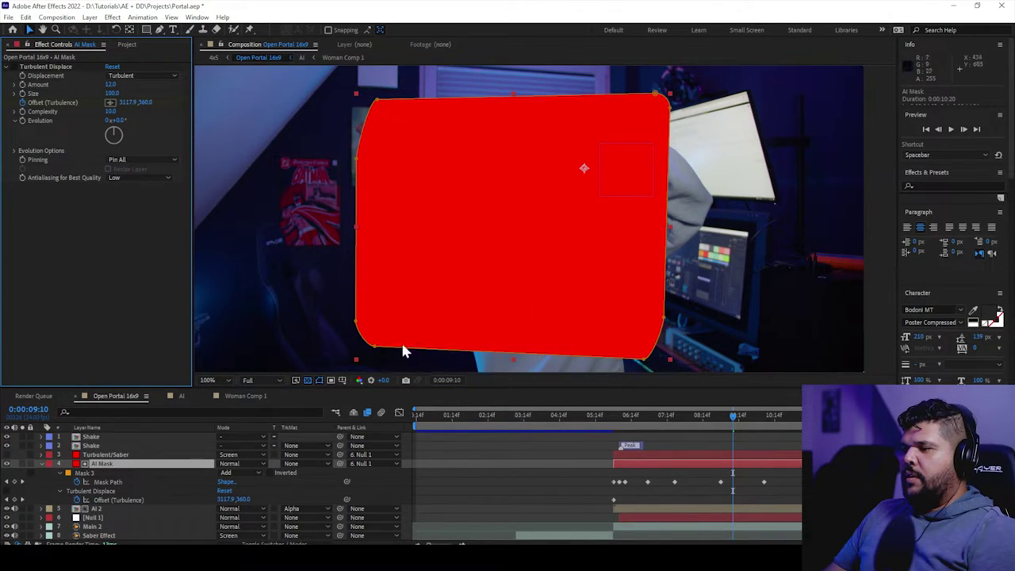
Hide the red AI Mask fill and preview the robot footage revealed through the portal.
click(7, 463)
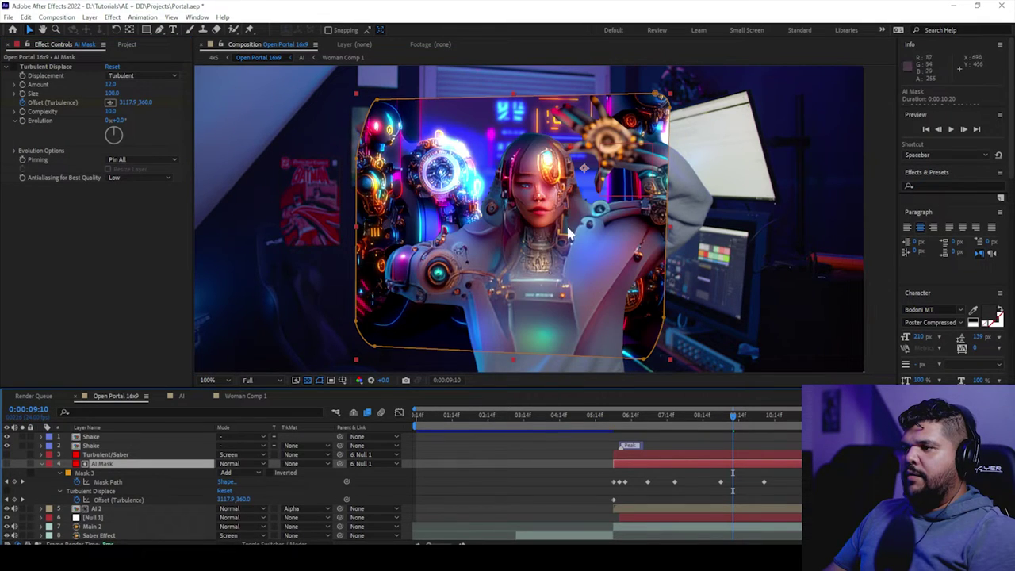
key(space)
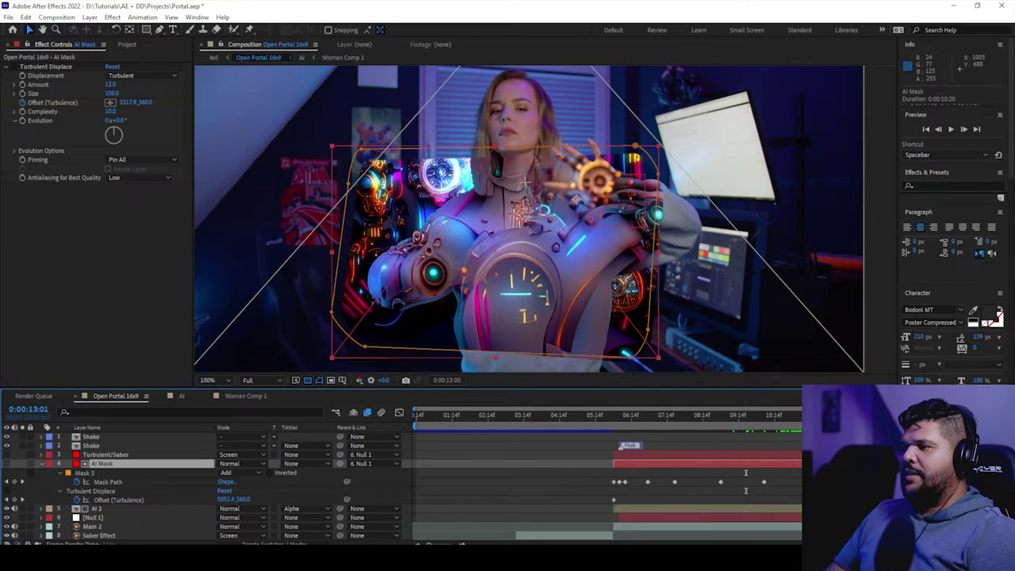
click(773, 415)
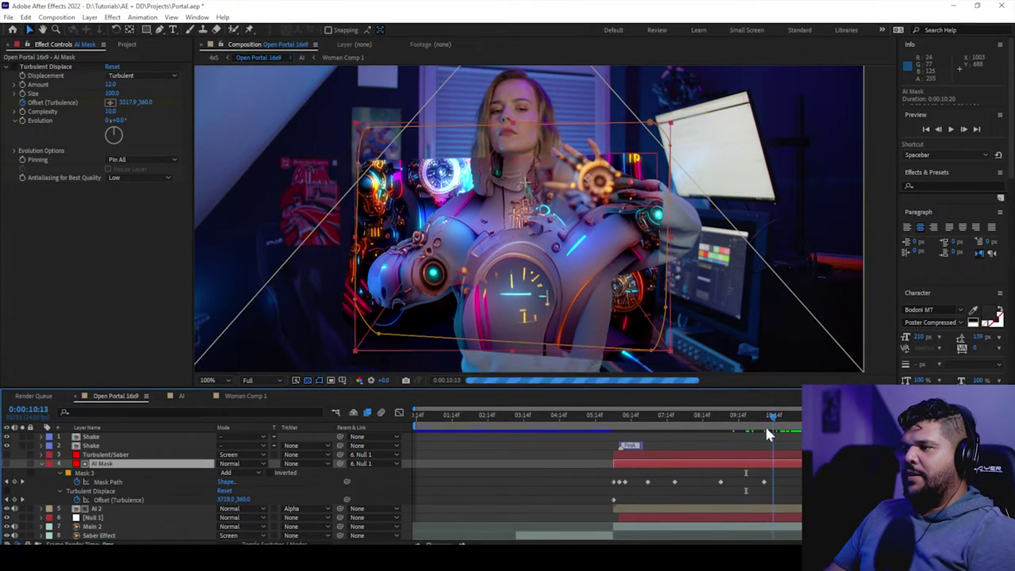
drag(766, 428, 807, 431)
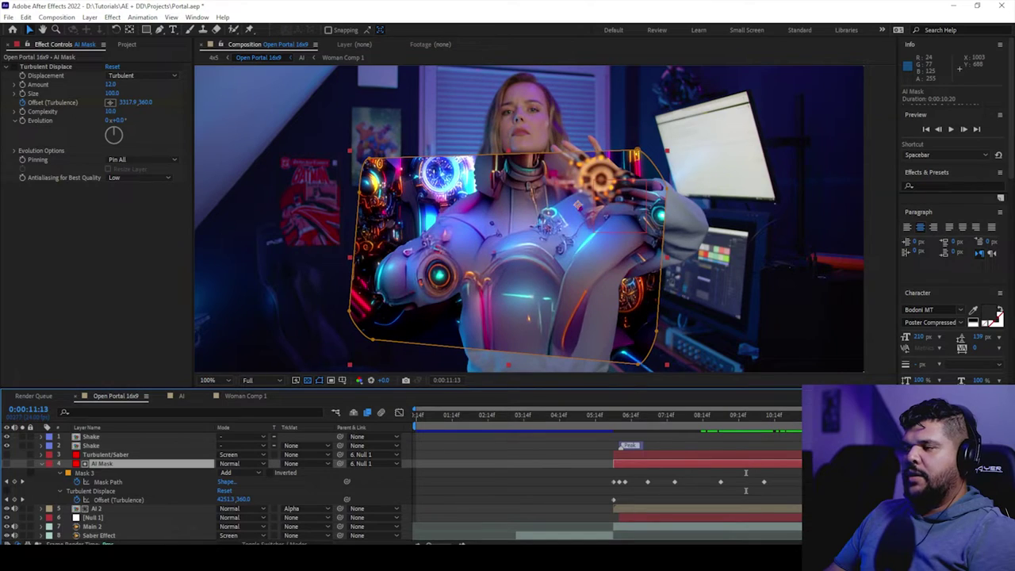
key(space)
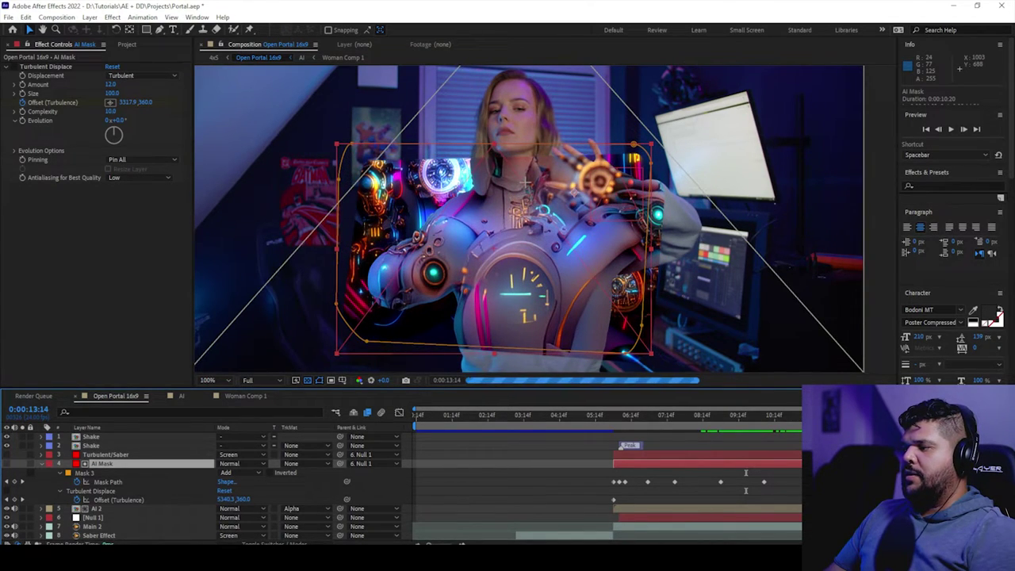
drag(742, 441, 707, 441)
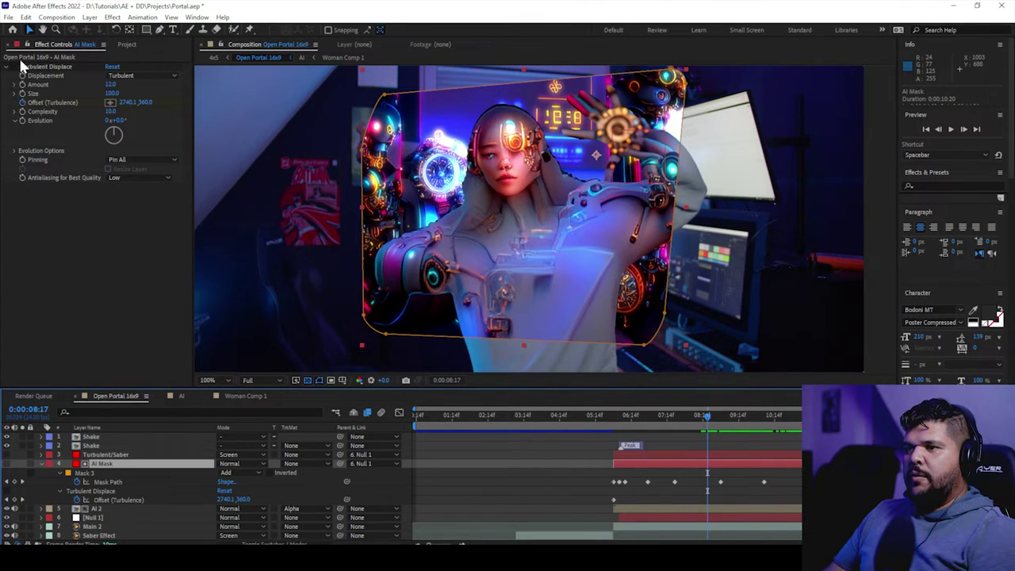
drag(736, 417, 766, 419)
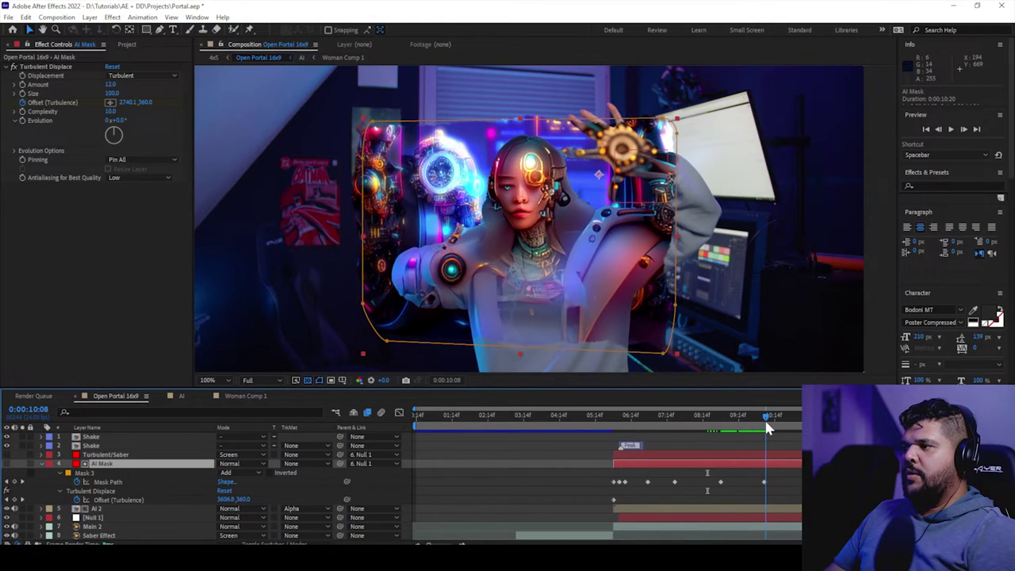
Turn the Turbulent/Saber layer back on and preview its electric-blue edge around the portal.
click(111, 454)
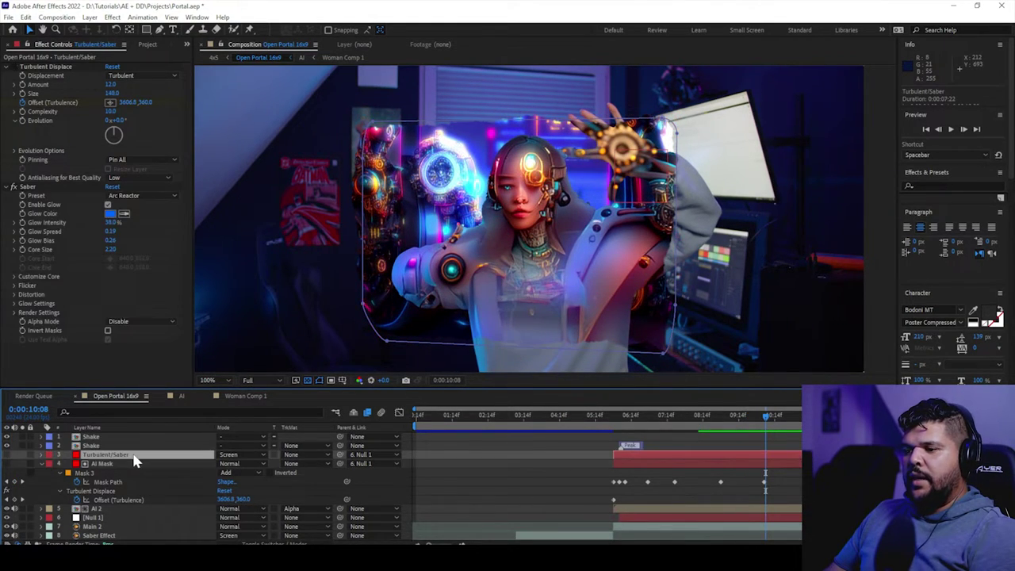
click(7, 455)
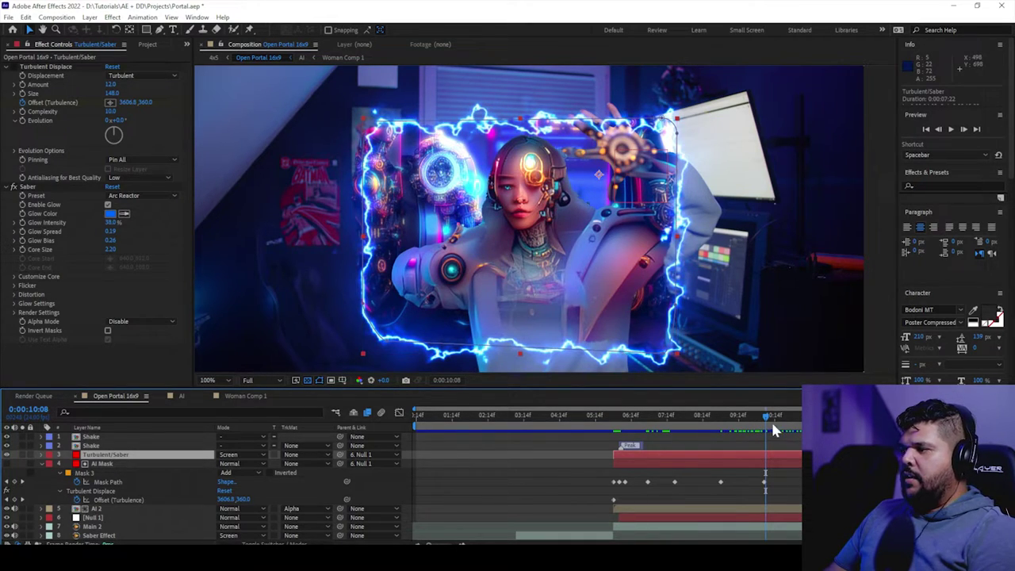
key(space)
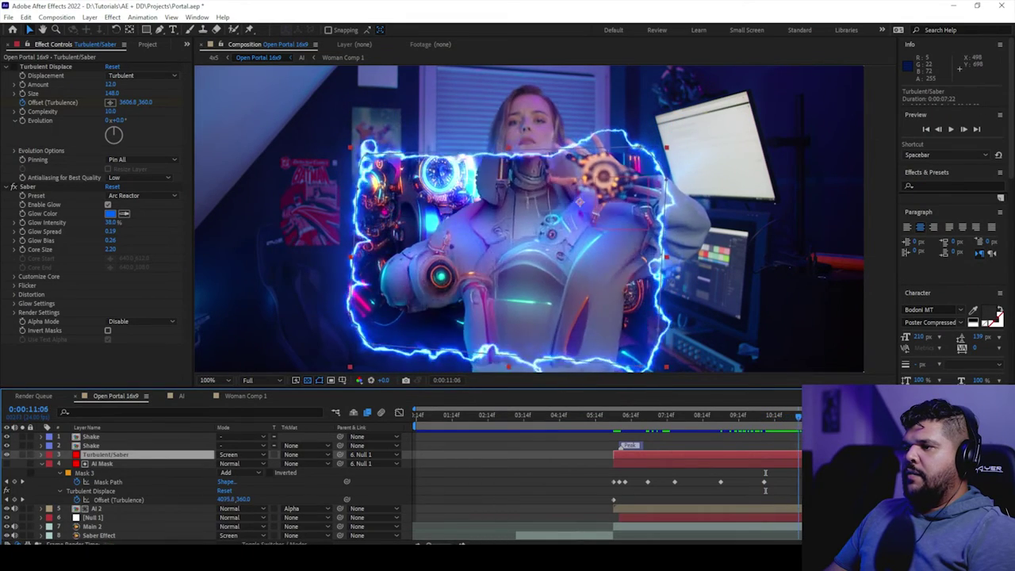
click(781, 423)
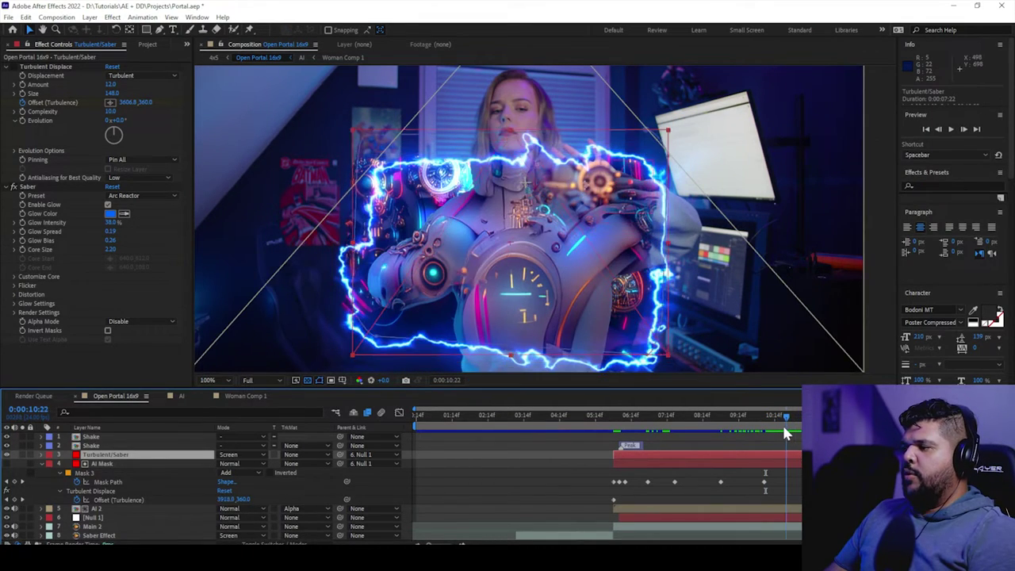
key(space)
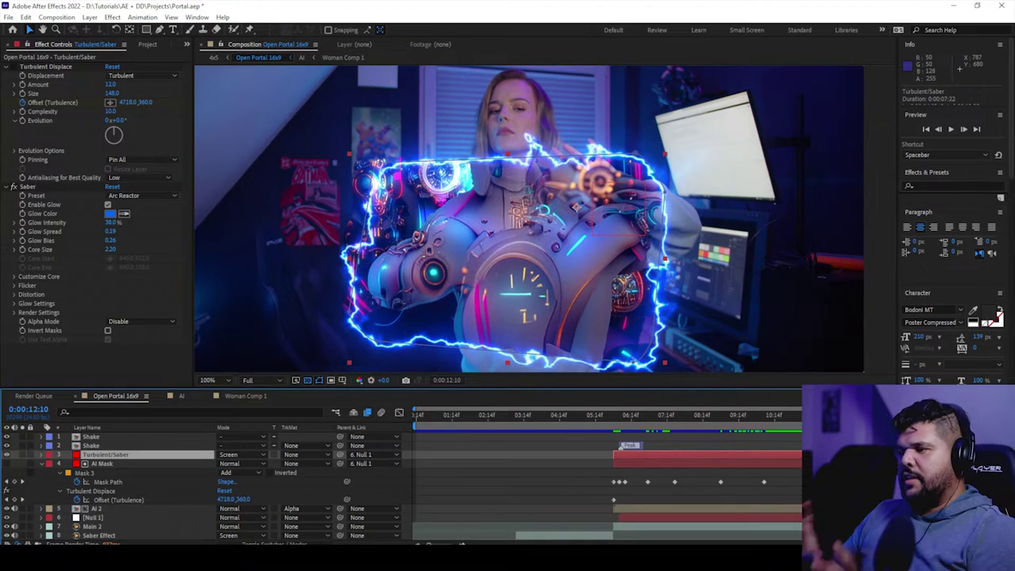
Stop playback, then select AI Mask and list its modified properties with U.
key(space)
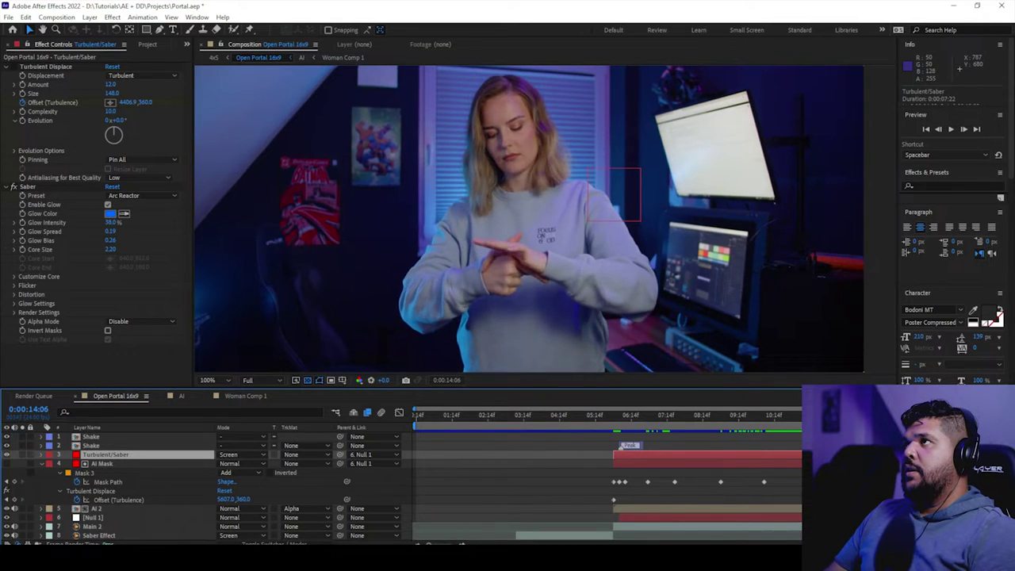
key(space)
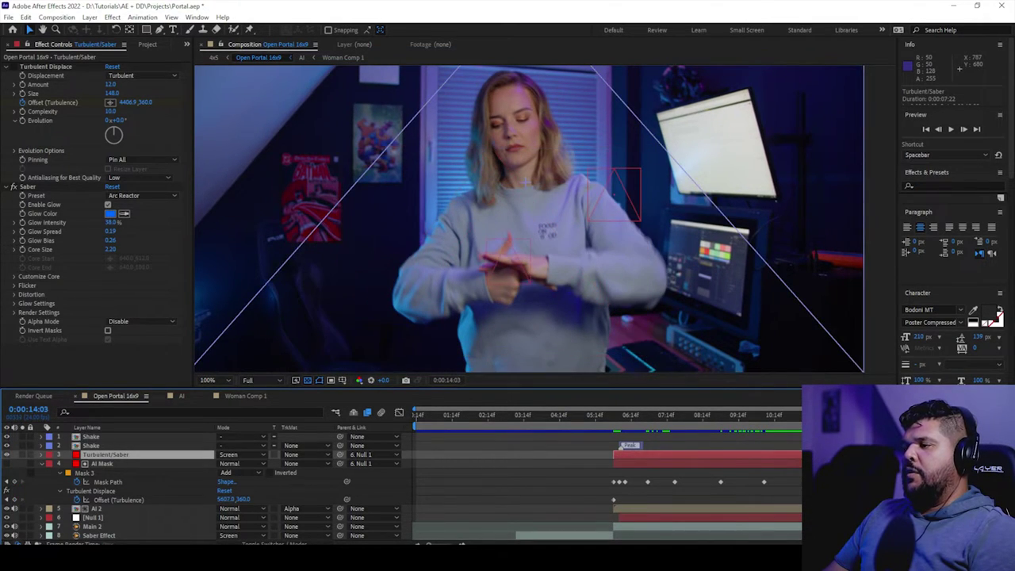
key(ctrl+Down)
key(u)
key(u)
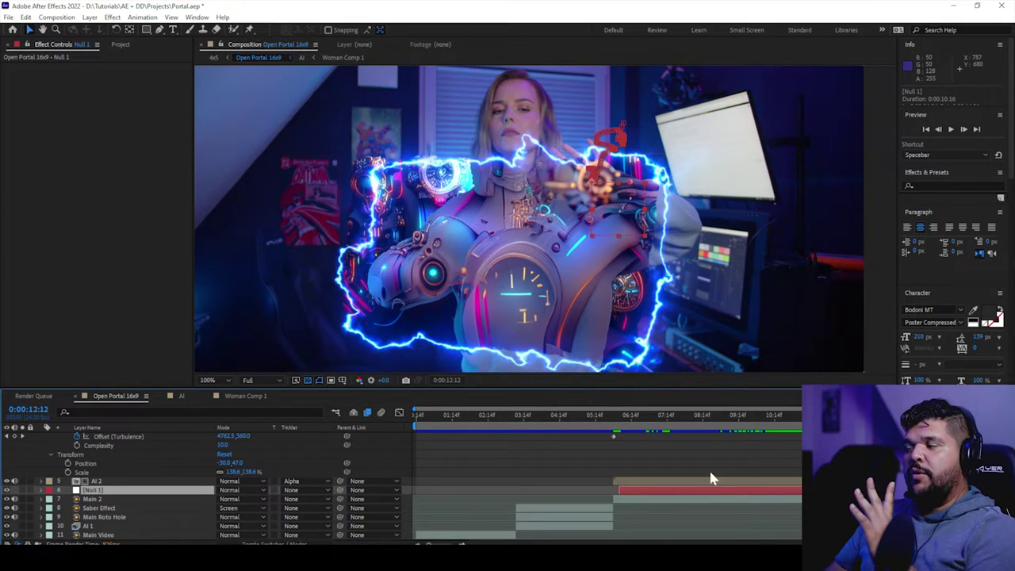
scroll(710, 479, up, 3)
scroll(665, 220, down, 2)
scroll(665, 220, up, 2)
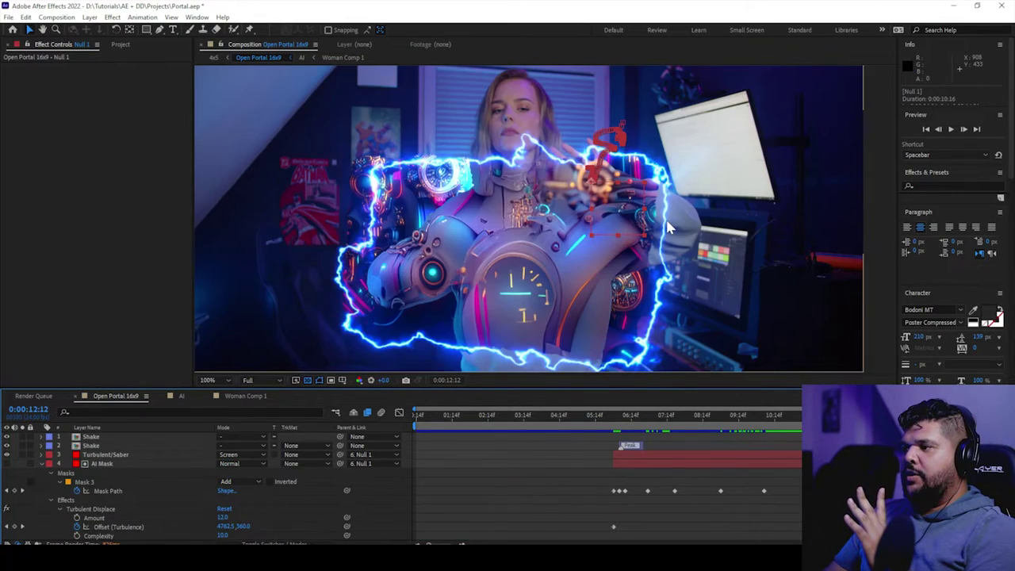
click(188, 454)
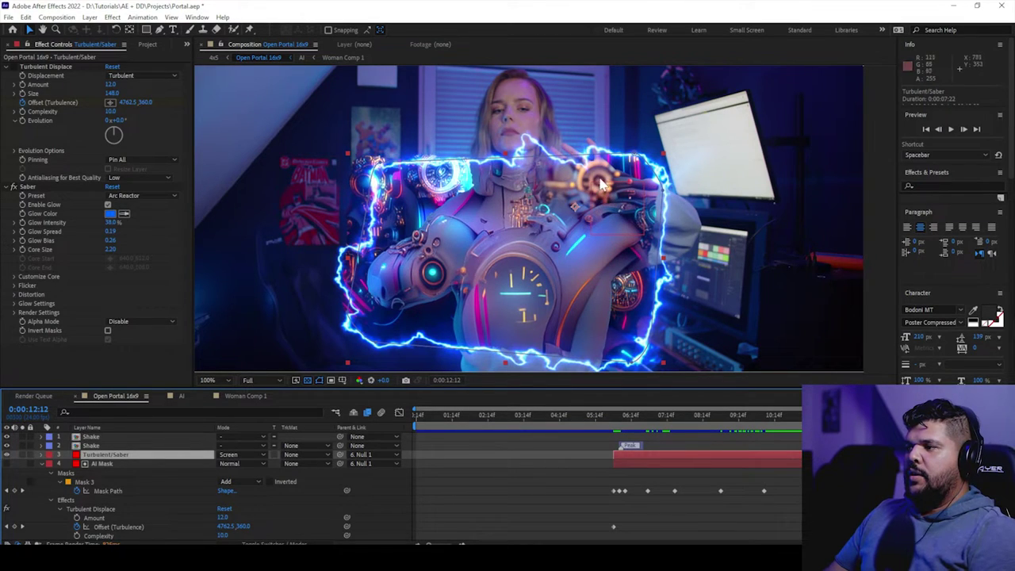
scroll(359, 500, down, 5)
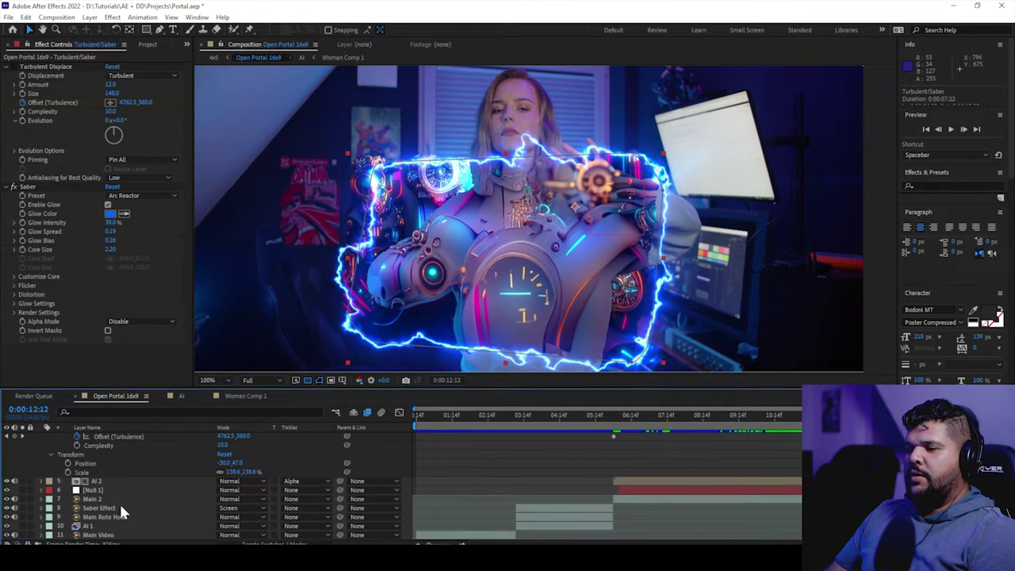
click(119, 491)
scroll(748, 511, up, 5)
click(101, 463)
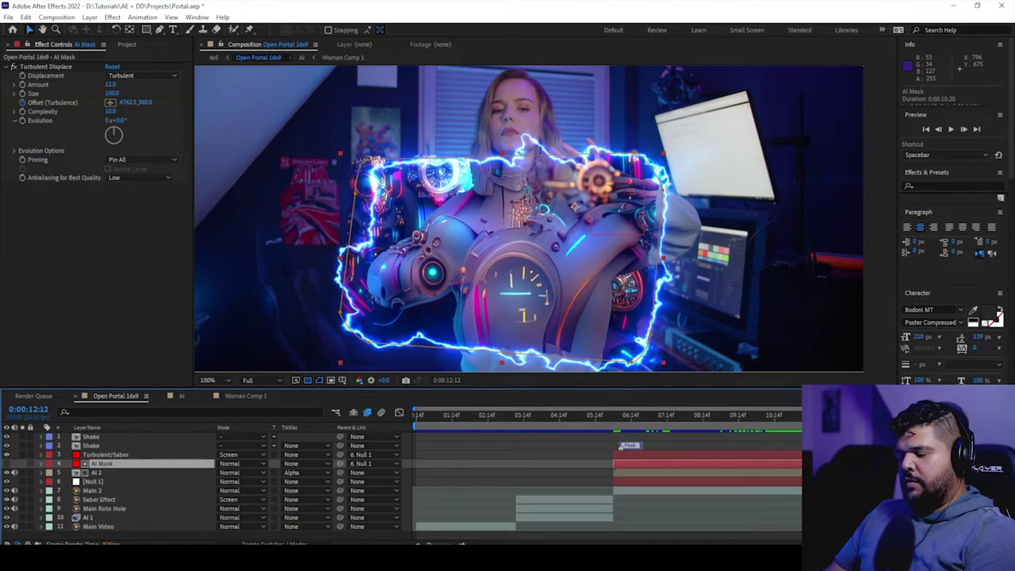
click(710, 421)
drag(708, 428, 792, 424)
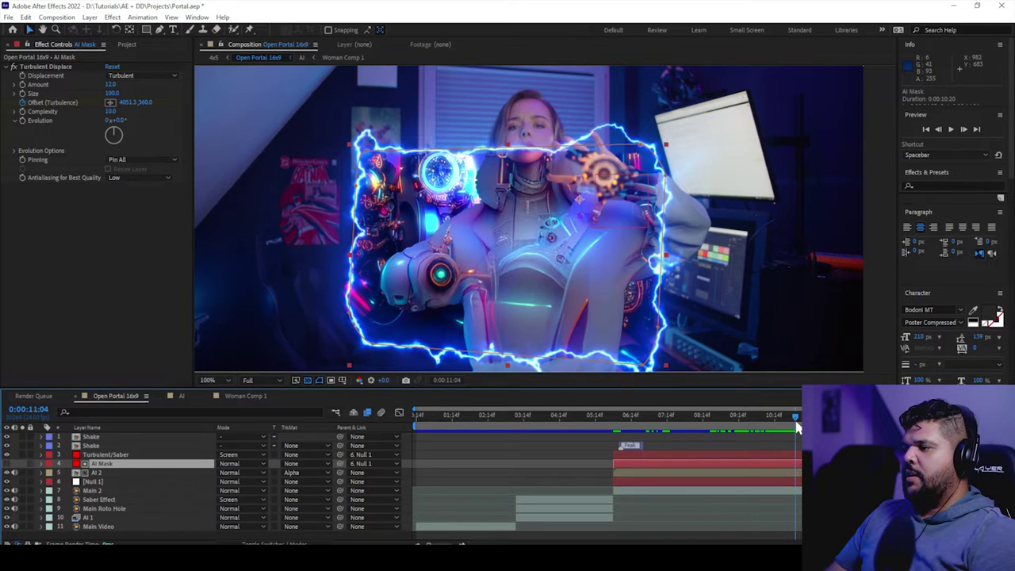
key(comma)
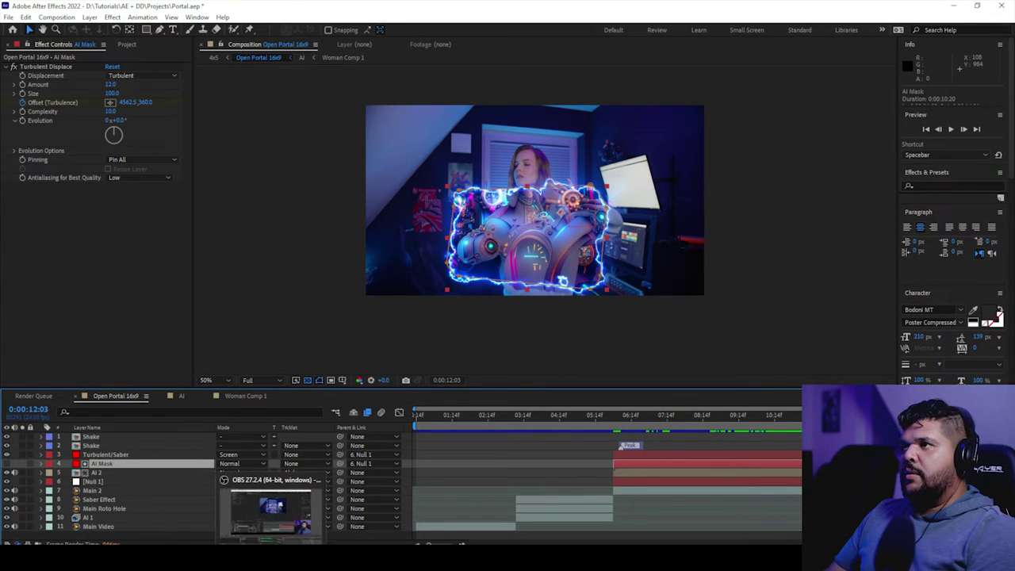
click(194, 555)
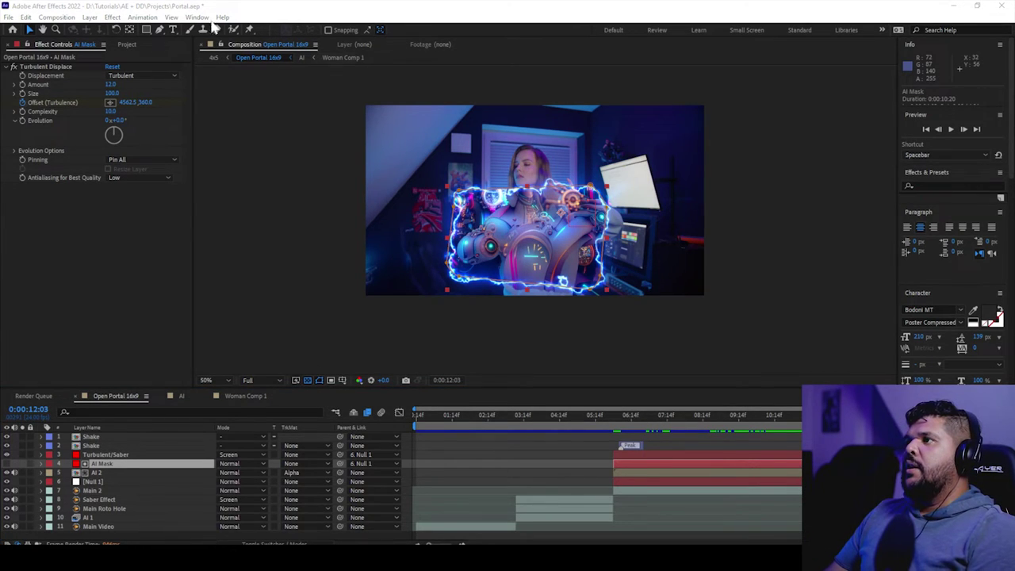